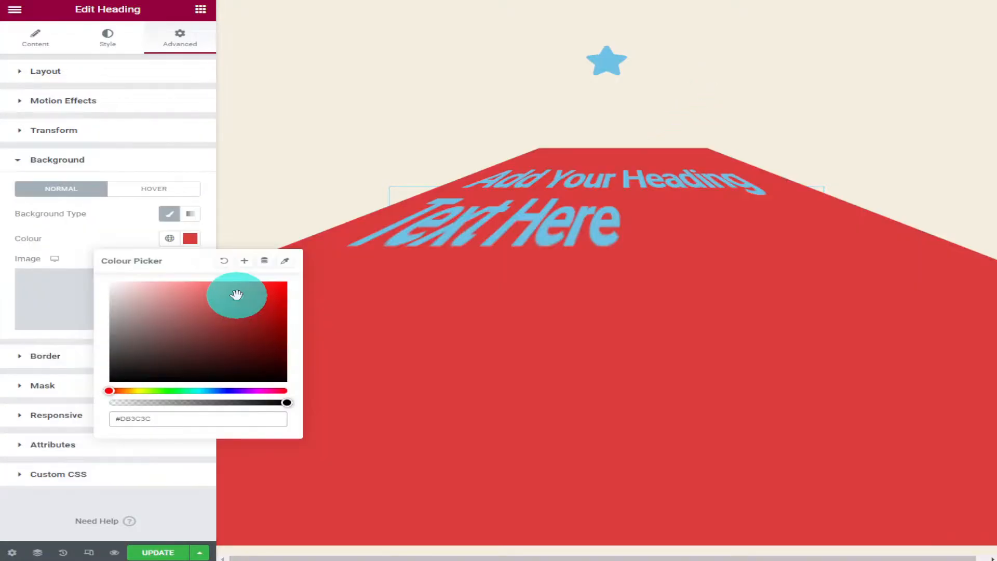
{"action": "left_click_drag", "start_coordinate": [239, 296], "coordinate": [161, 389]}
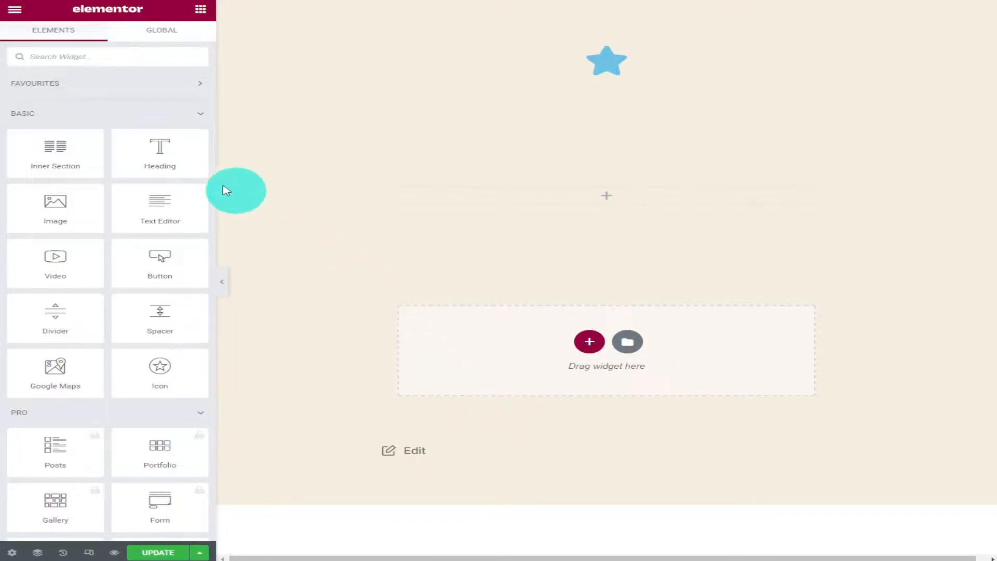
Step: Add a Heading widget to the empty section below the star and open its advanced settings
{"action": "left_click_drag", "start_coordinate": [174, 165], "coordinate": [421, 207]}
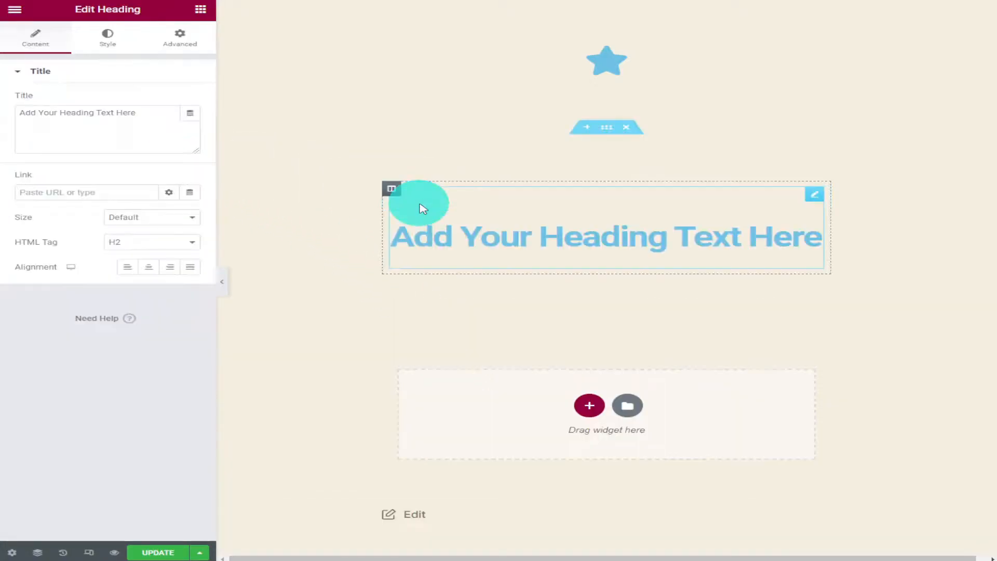
{"action": "left_click", "coordinate": [182, 47]}
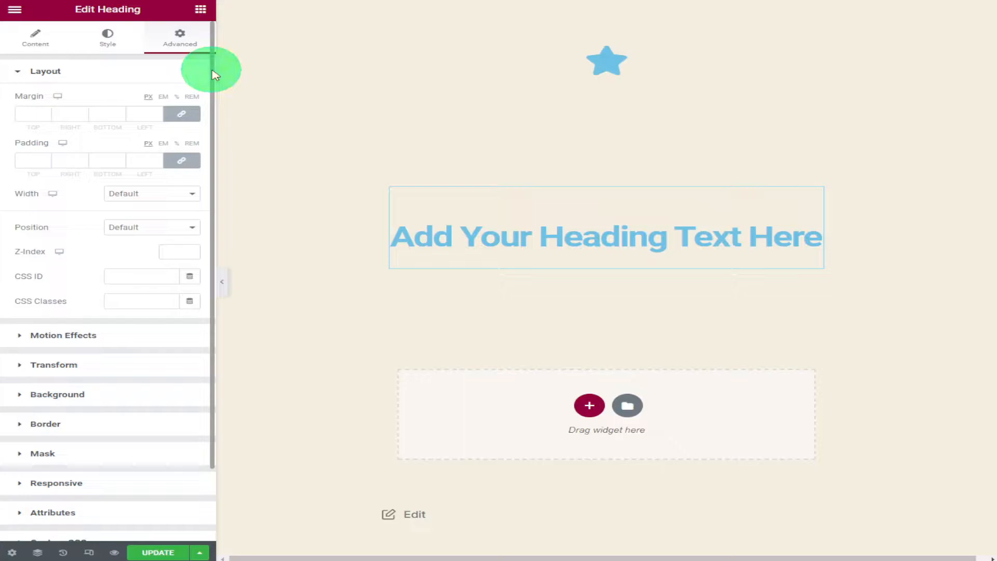
Step: Set the heading's margin to 34 px on all four sides with the values linked
{"action": "left_click", "coordinate": [170, 117]}
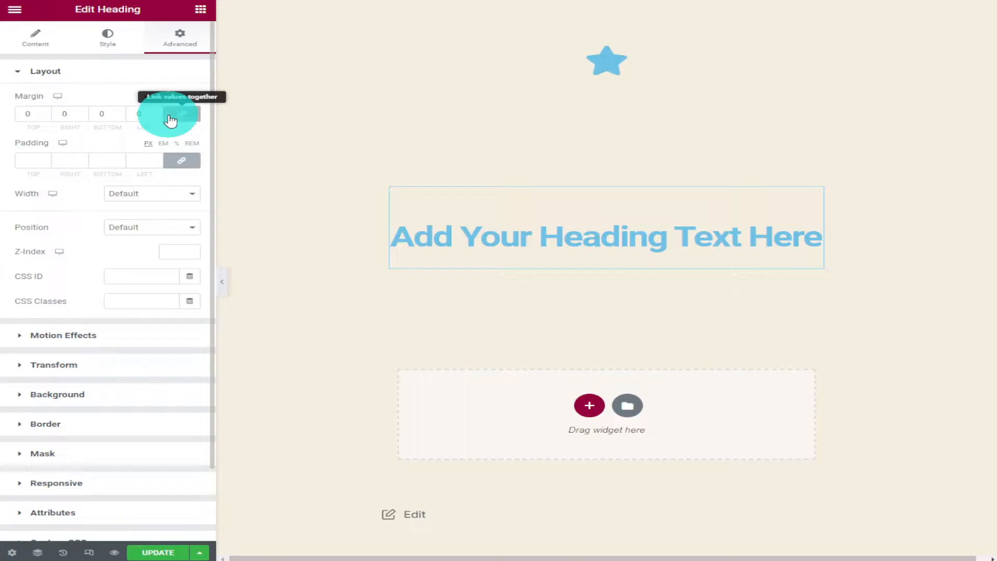
{"action": "left_click", "coordinate": [165, 115]}
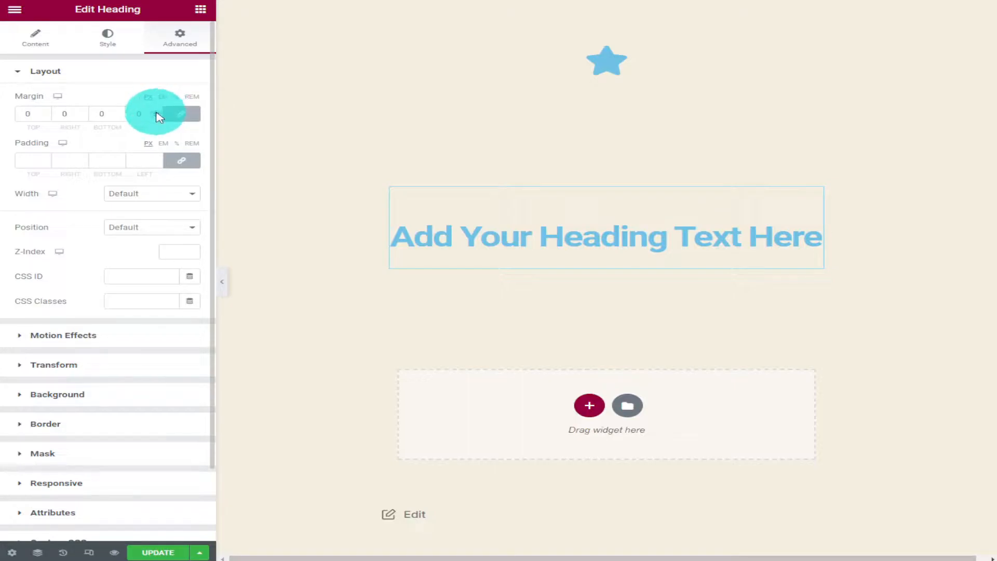
{"action": "left_click", "coordinate": [157, 113]}
{"action": "left_click_drag", "start_coordinate": [156, 114], "coordinate": [156, 114]}
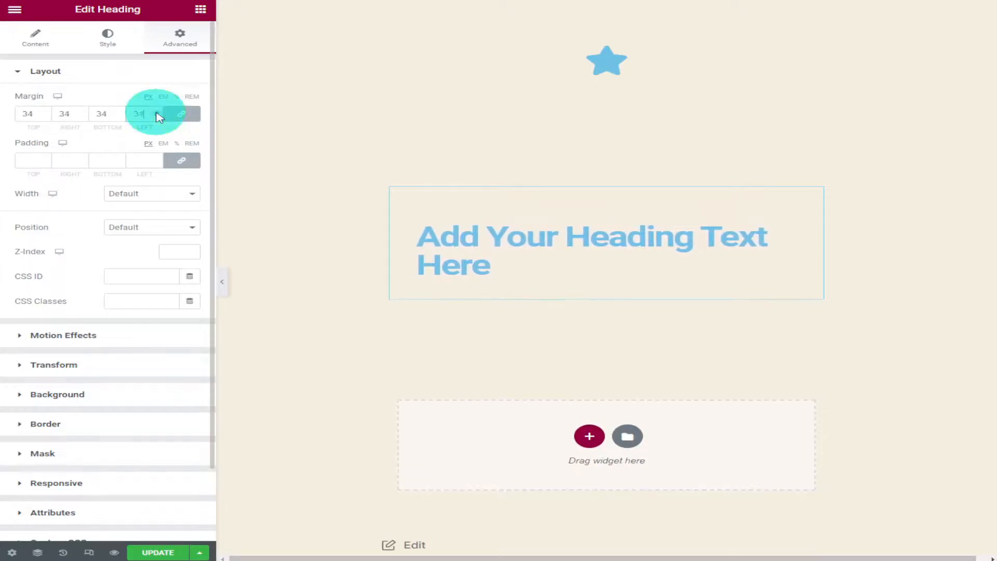
Step: Unlink the heading's margin values and set left to 77 px, bottom to 63 px and top to 53 px
{"action": "left_click", "coordinate": [176, 116]}
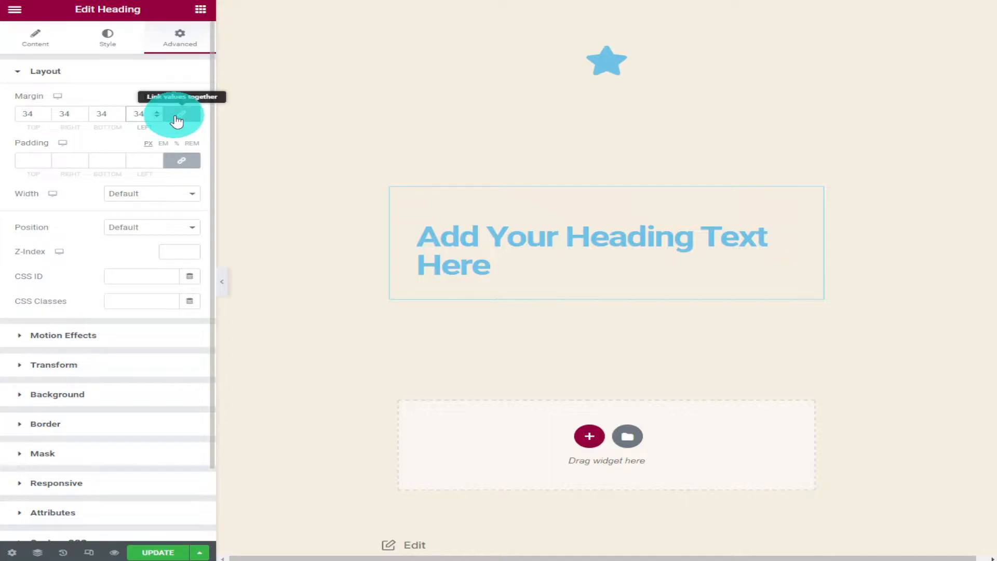
{"action": "left_click", "coordinate": [157, 115]}
{"action": "left_click_drag", "start_coordinate": [158, 113], "coordinate": [121, 113]}
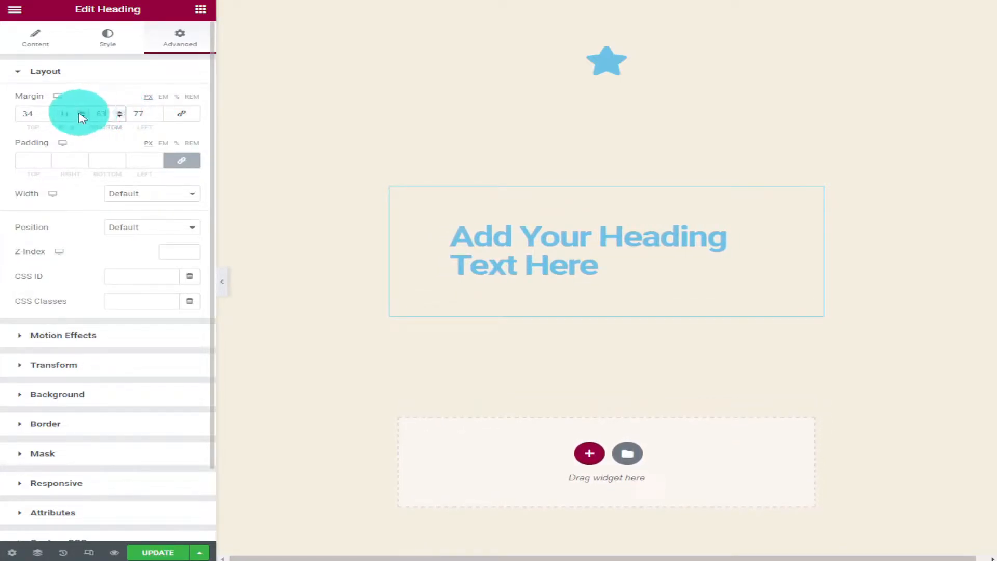
{"action": "left_click", "coordinate": [47, 113]}
{"action": "left_click_drag", "start_coordinate": [47, 115], "coordinate": [49, 118]}
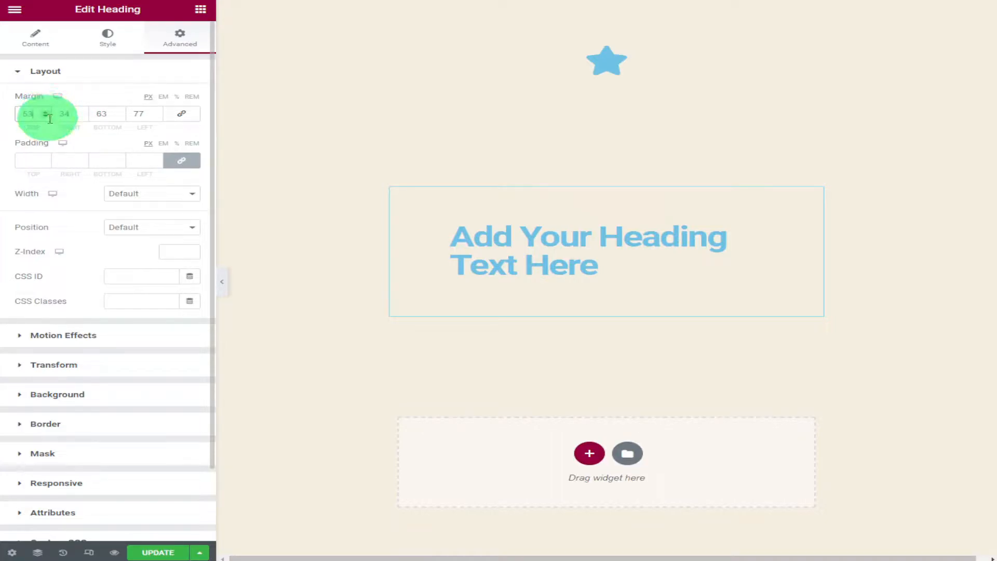
Step: Set the heading's top margin to -130 px and its linked padding to 30 px on all sides
{"action": "left_click", "coordinate": [47, 116]}
{"action": "left_click_drag", "start_coordinate": [47, 117], "coordinate": [46, 116]}
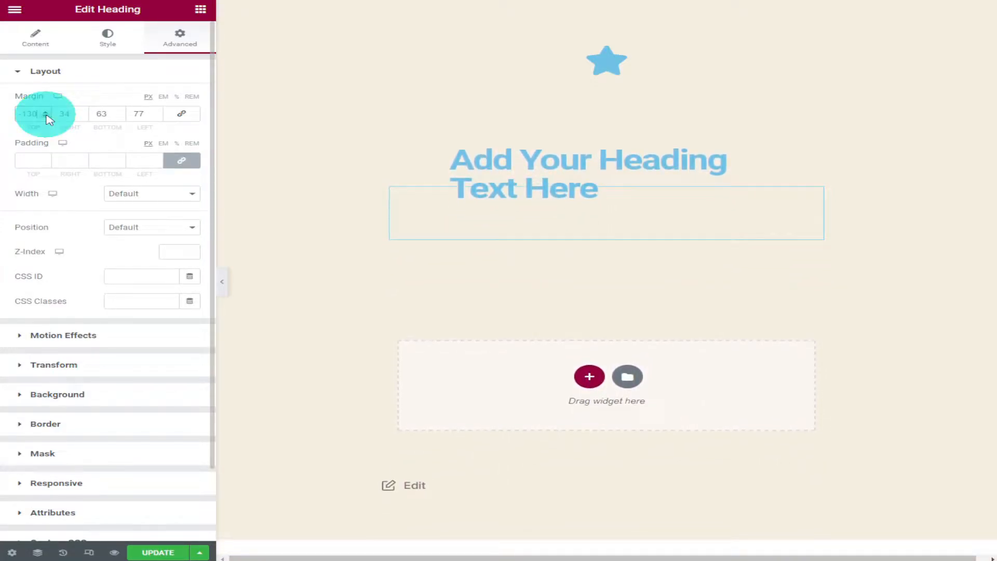
{"action": "left_click", "coordinate": [82, 159]}
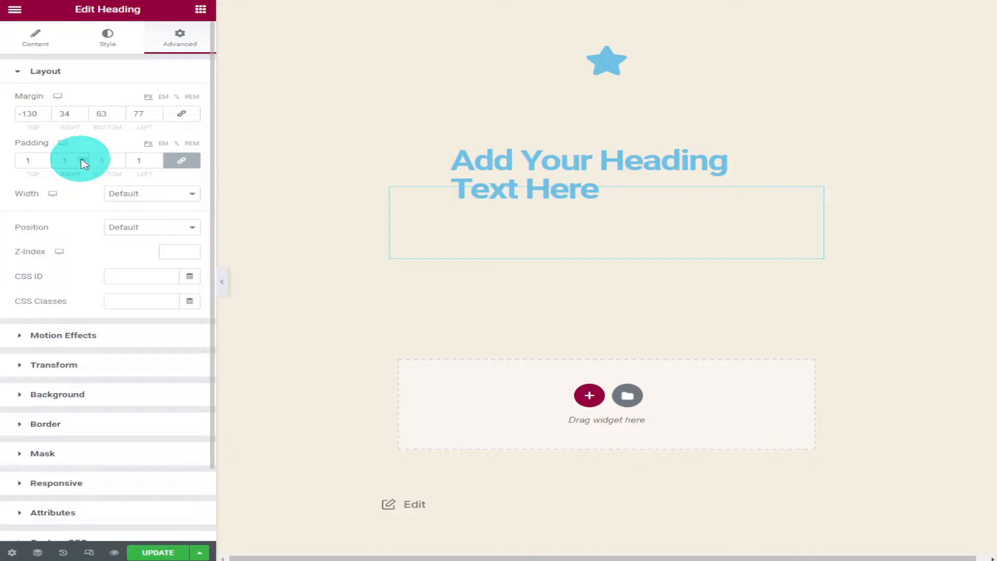
{"action": "left_click_drag", "start_coordinate": [81, 159], "coordinate": [82, 159]}
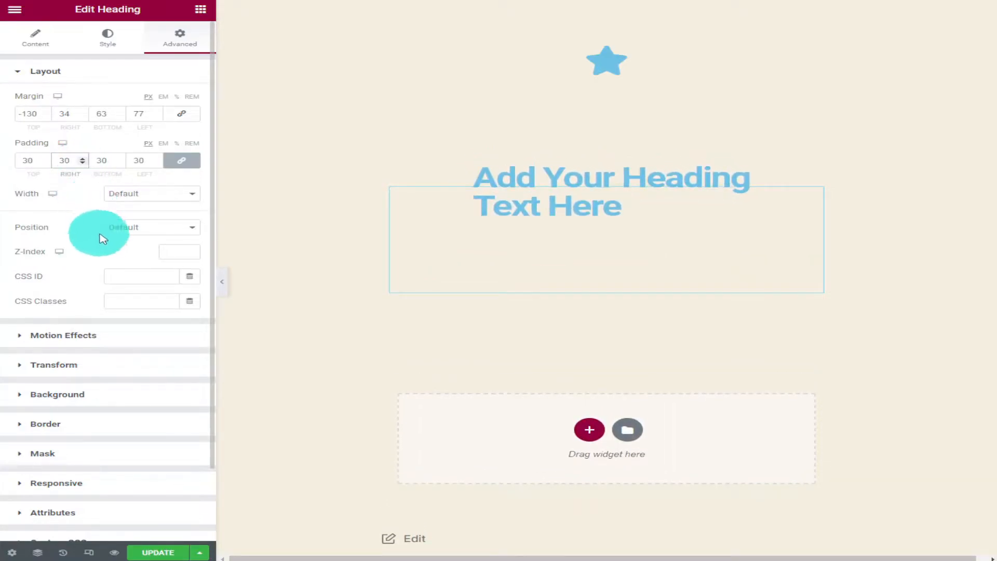
Step: Set the heading's width to Inline (auto), trying Full Width (100%) first, and align it vertically to the bottom
{"action": "left_click", "coordinate": [177, 203]}
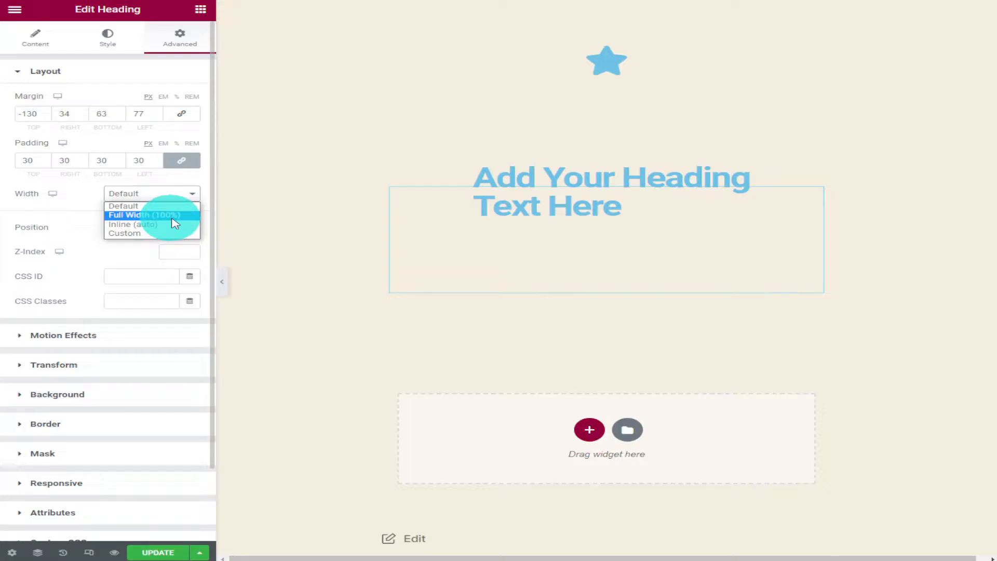
{"action": "left_click", "coordinate": [173, 217]}
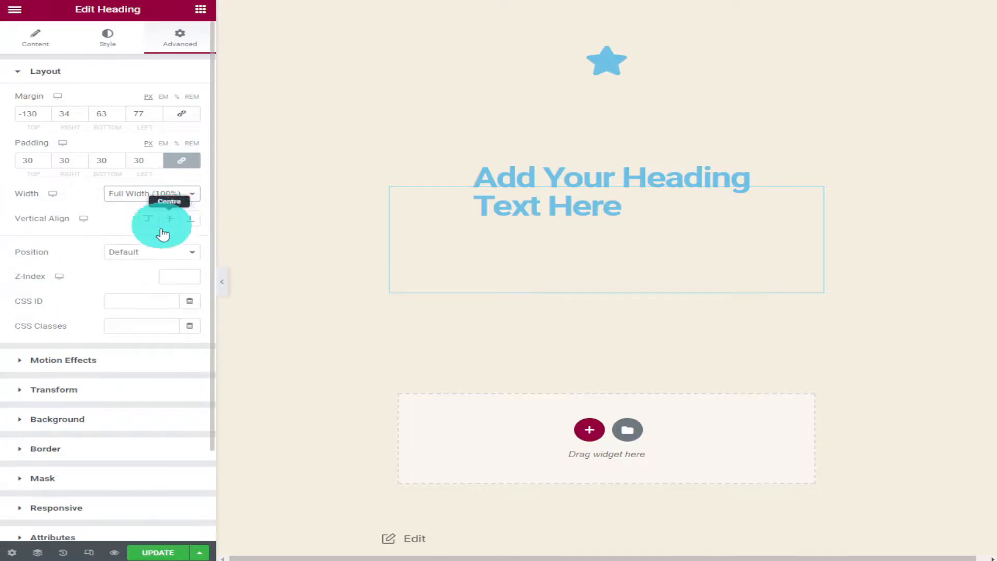
{"action": "left_click", "coordinate": [186, 194]}
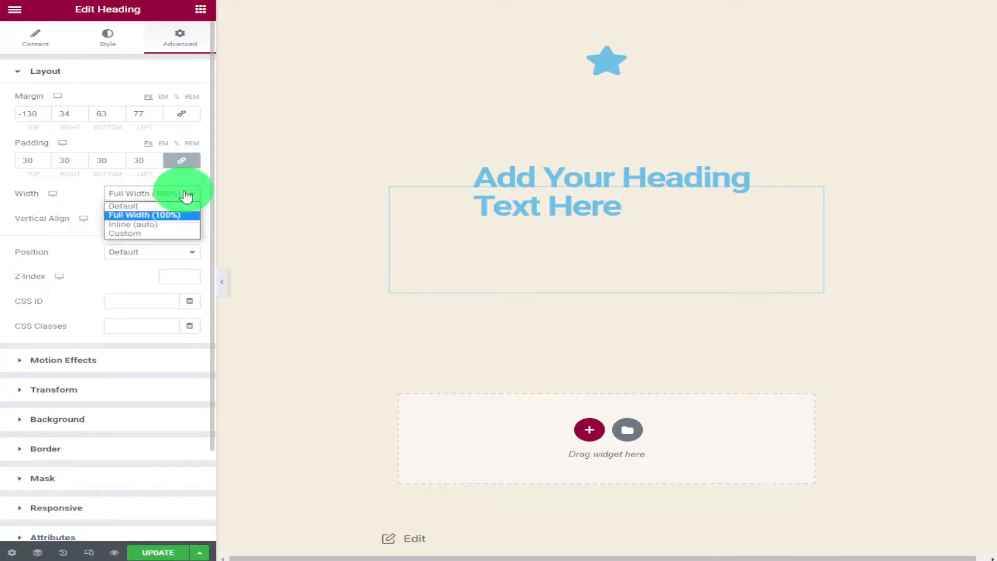
{"action": "left_click", "coordinate": [156, 224]}
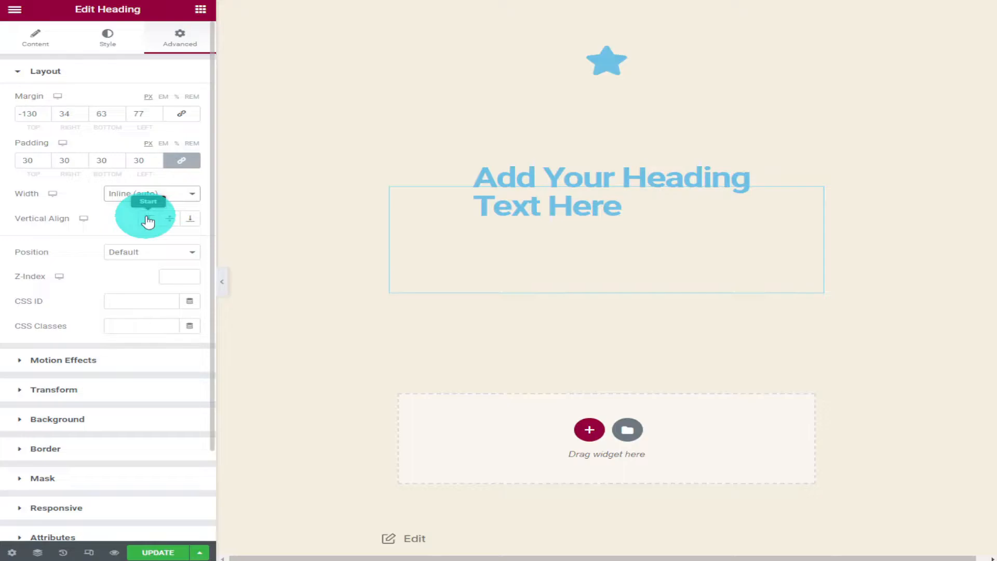
{"action": "left_click", "coordinate": [148, 220]}
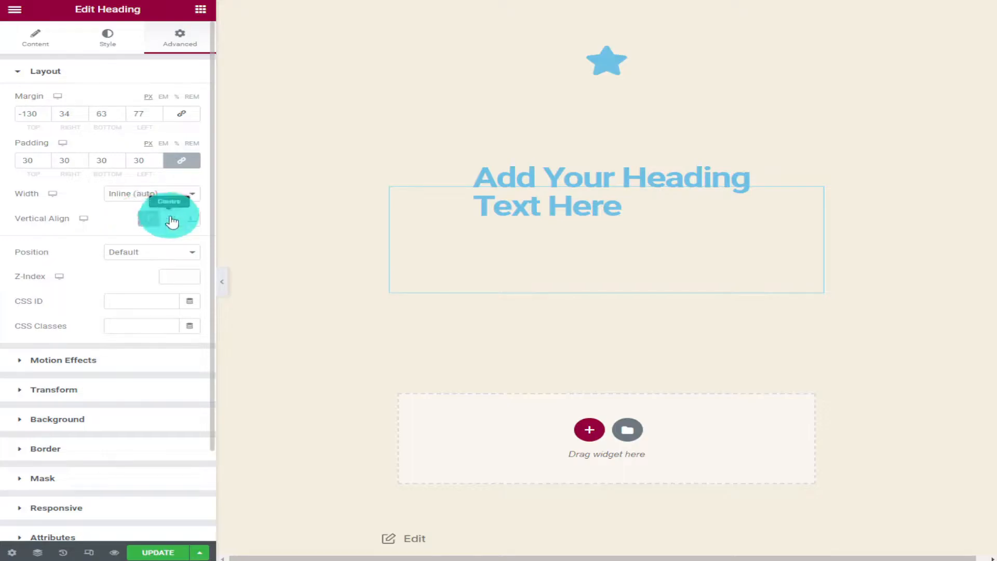
{"action": "left_click", "coordinate": [189, 218]}
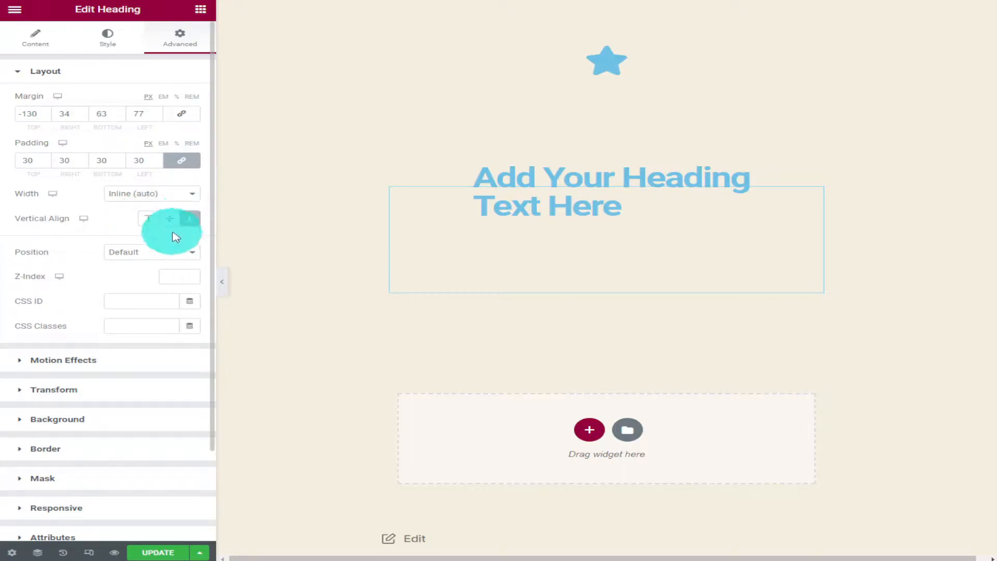
Step: Set the heading's position to Absolute and move it up beside the star, at offsets of about -256 px horizontally and -176 px vertically
{"action": "left_click", "coordinate": [167, 250]}
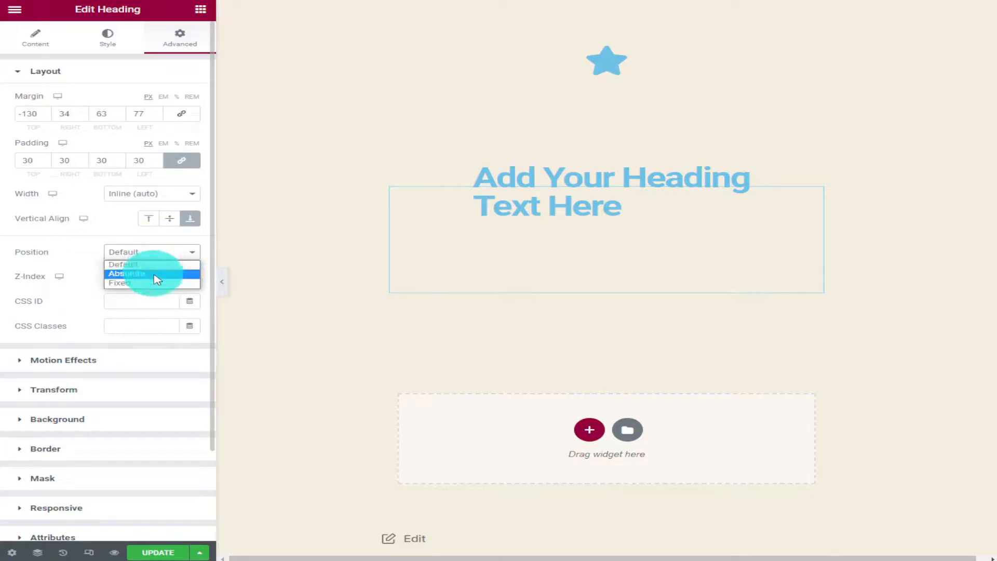
{"action": "left_click", "coordinate": [153, 274]}
{"action": "left_click_drag", "start_coordinate": [543, 207], "coordinate": [446, 299]}
{"action": "left_click_drag", "start_coordinate": [316, 310], "coordinate": [330, 87]}
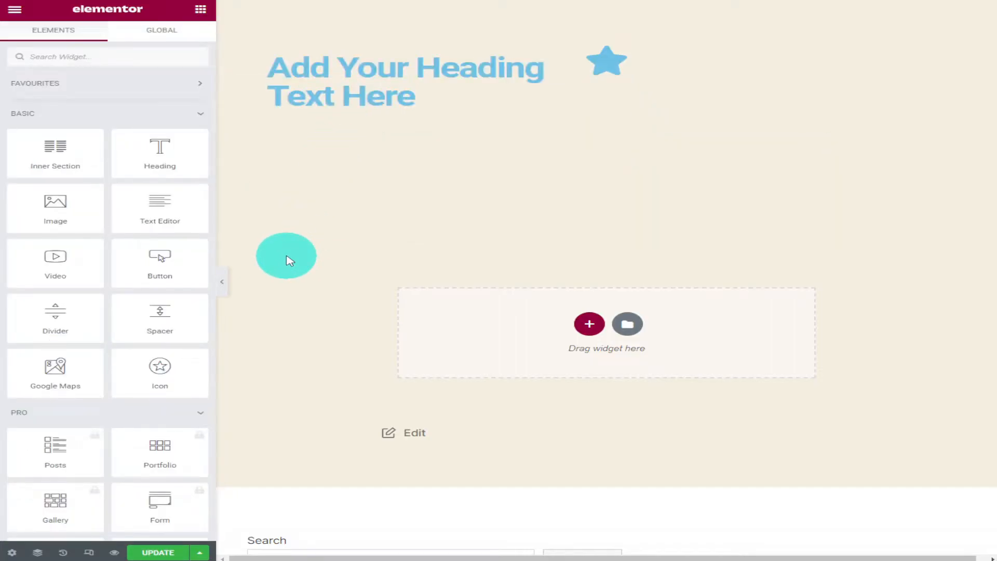
Step: Set the heading's horizontal orientation to Right and move it just below the star, at offsets of about -20 px and -113 px
{"action": "left_click", "coordinate": [297, 89]}
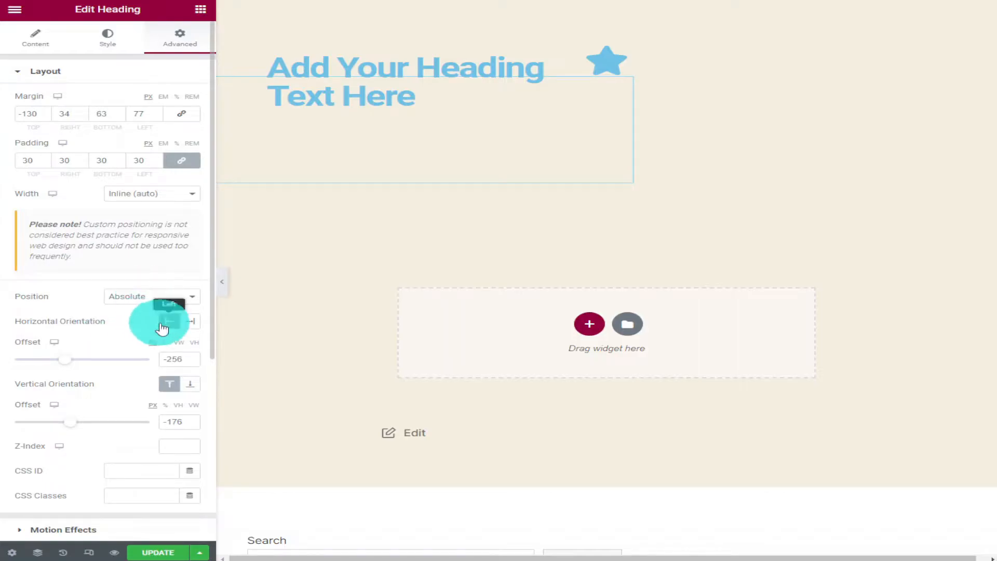
{"action": "left_click", "coordinate": [191, 323]}
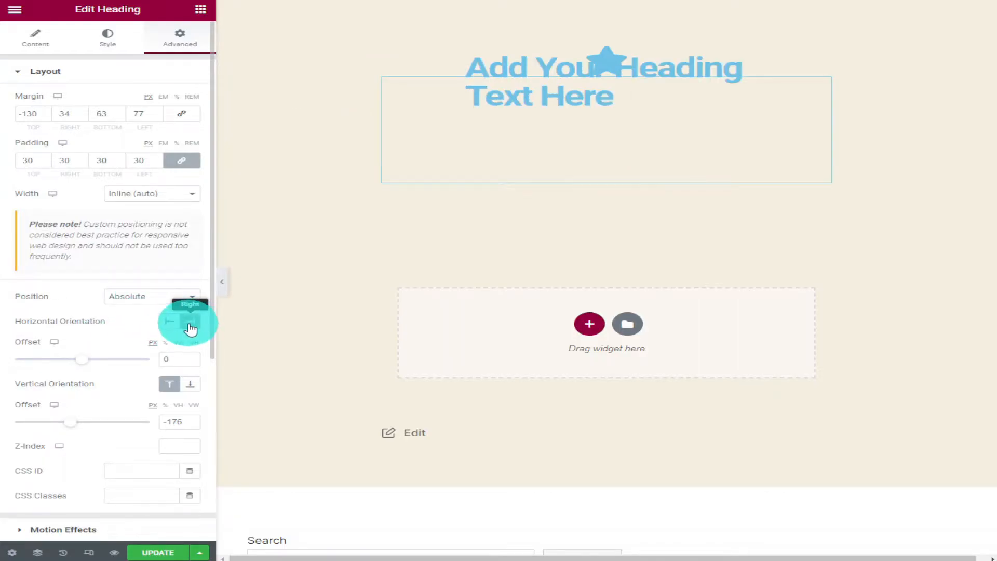
{"action": "left_click_drag", "start_coordinate": [414, 154], "coordinate": [554, 107]}
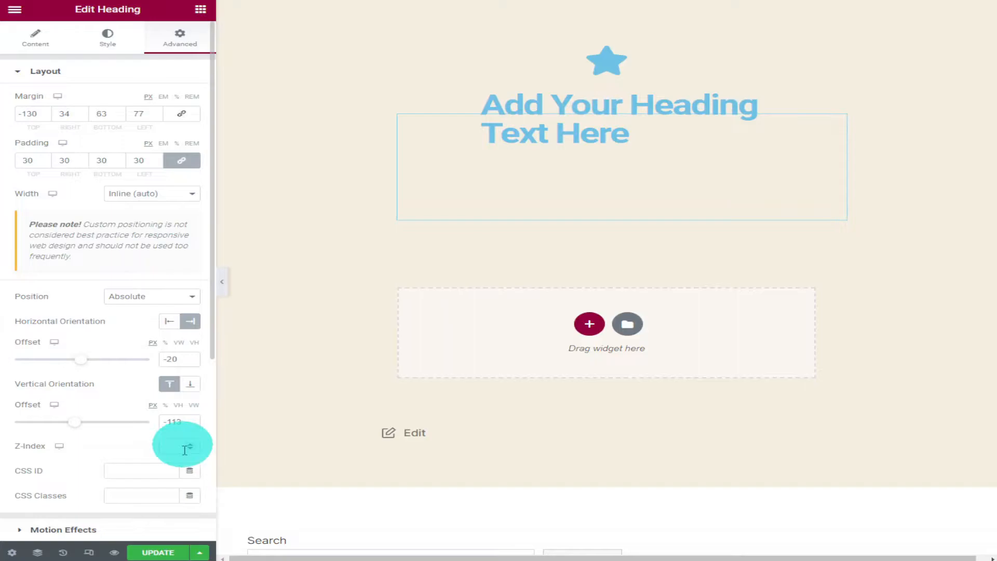
{"action": "left_click", "coordinate": [190, 480]}
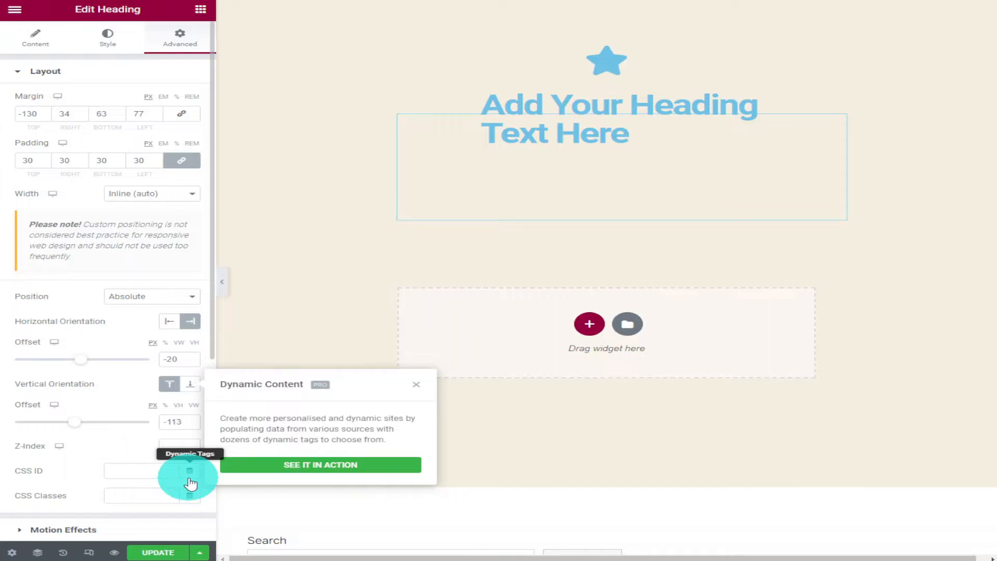
{"action": "left_click", "coordinate": [417, 385]}
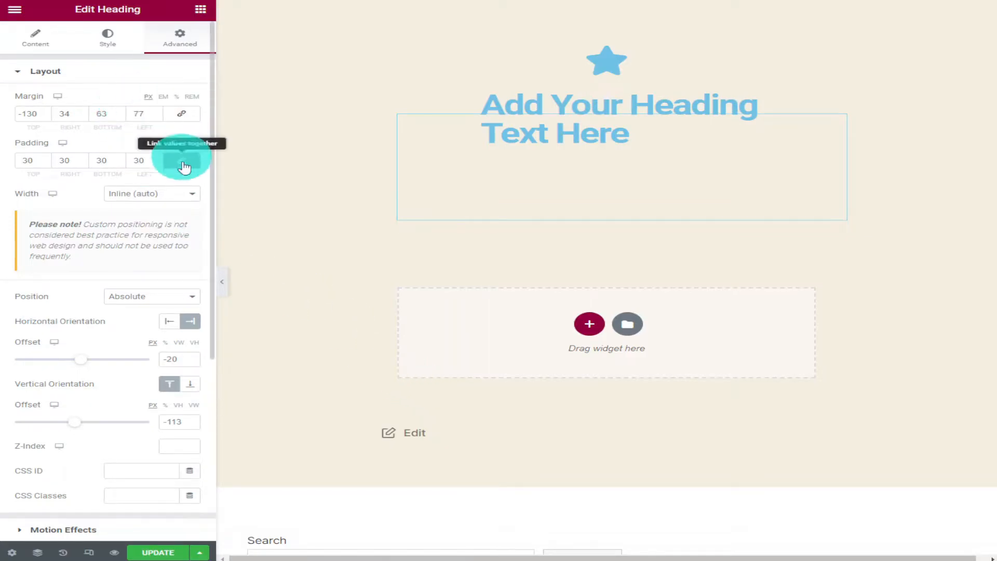
Step: Try the Fixed position on the heading and return its position to Default
{"action": "left_click", "coordinate": [148, 296]}
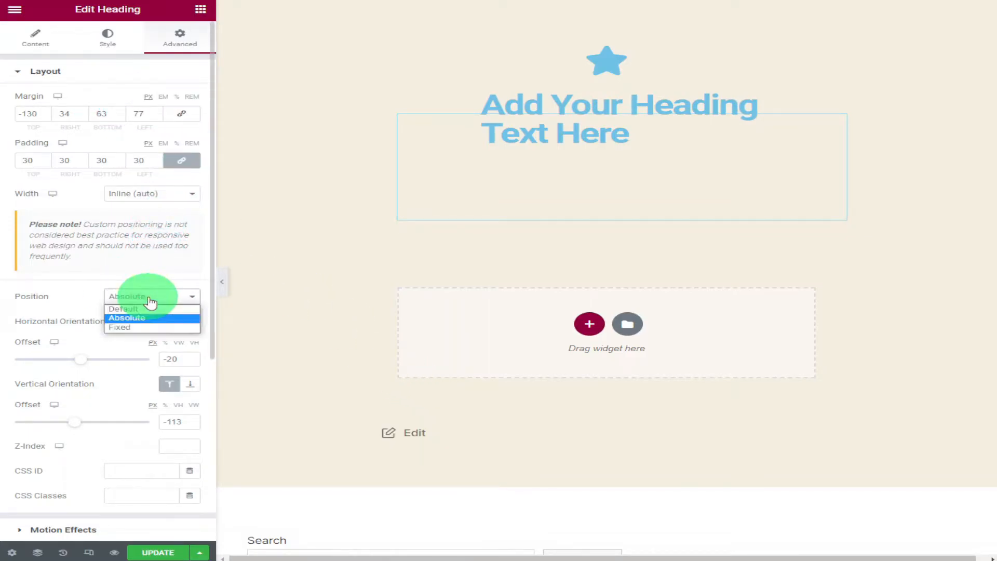
{"action": "left_click", "coordinate": [159, 327]}
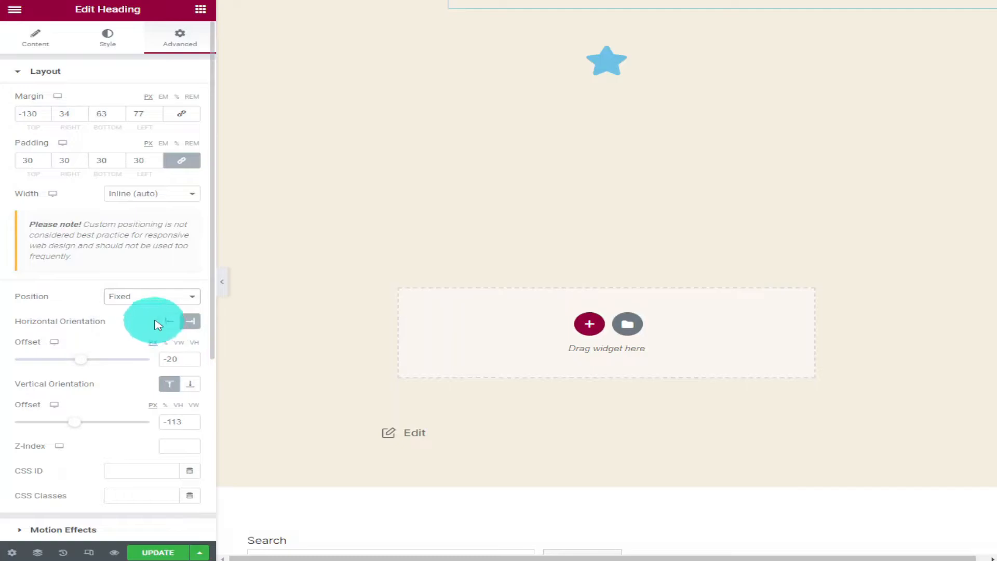
{"action": "left_click", "coordinate": [156, 300]}
{"action": "left_click", "coordinate": [156, 308]}
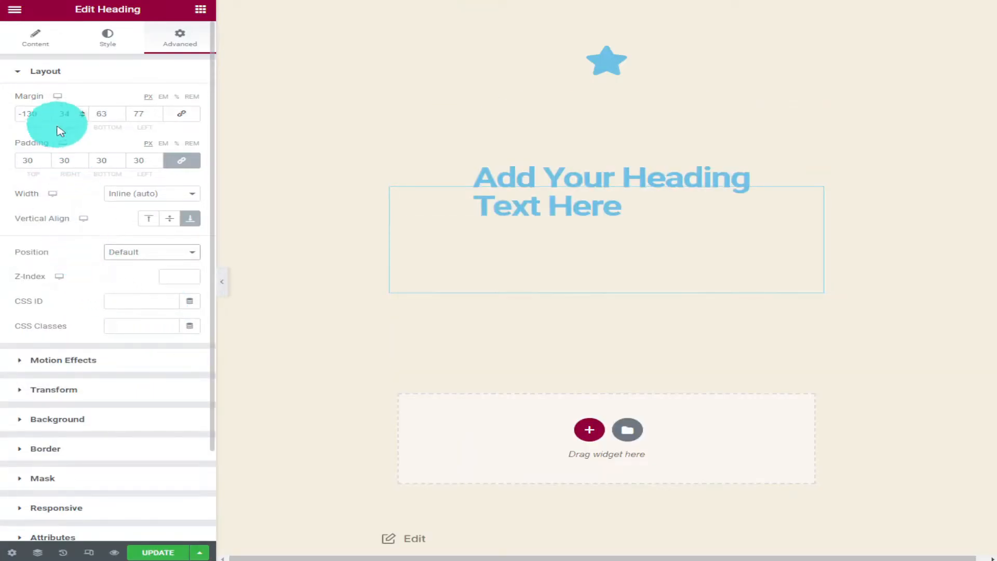
Step: Try the Fade In entrance animation on the heading and replace it with Fade In Left
{"action": "left_click", "coordinate": [47, 72]}
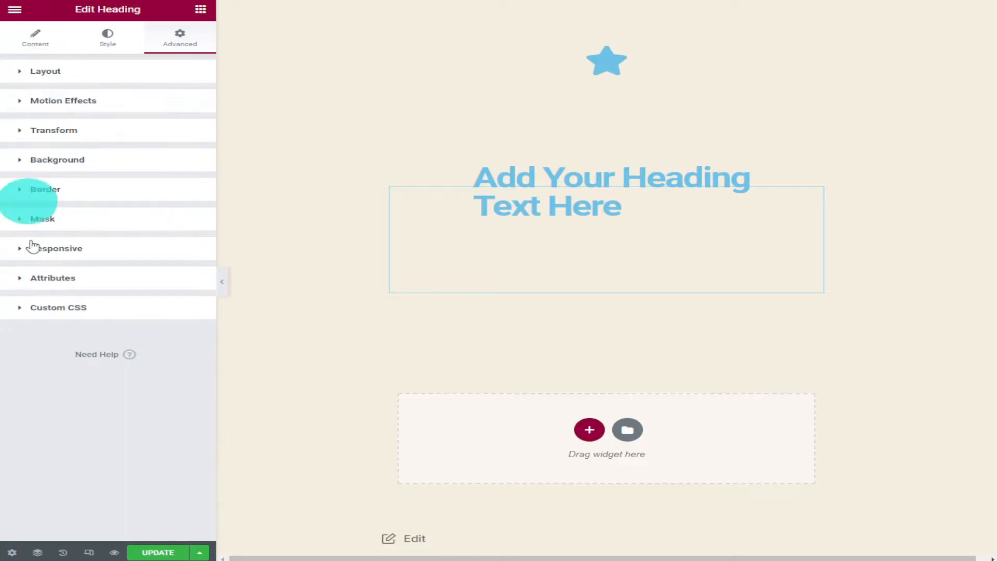
{"action": "left_click", "coordinate": [104, 100]}
{"action": "left_click", "coordinate": [175, 148]}
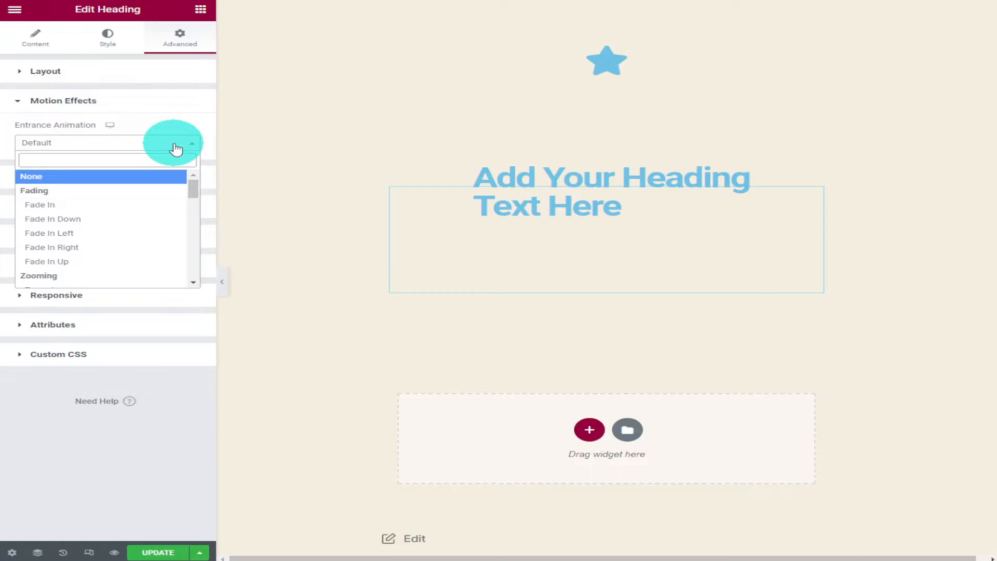
{"action": "left_click", "coordinate": [140, 206]}
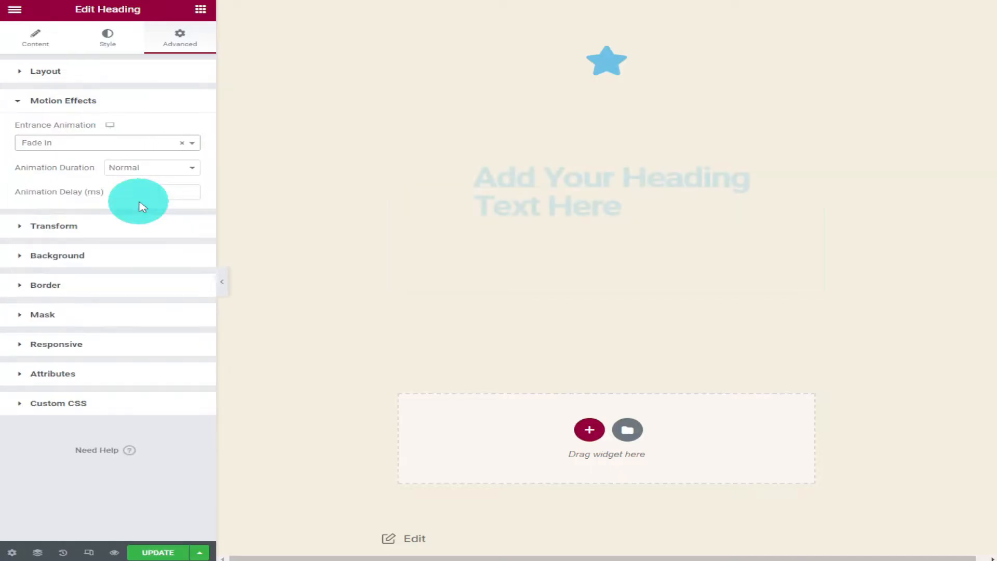
{"action": "left_click", "coordinate": [166, 146]}
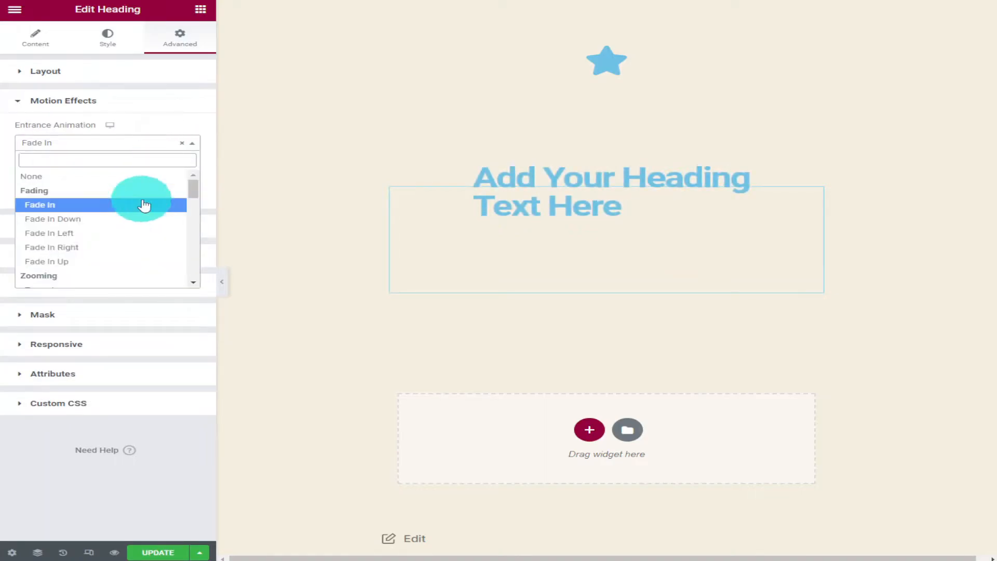
{"action": "left_click", "coordinate": [131, 233]}
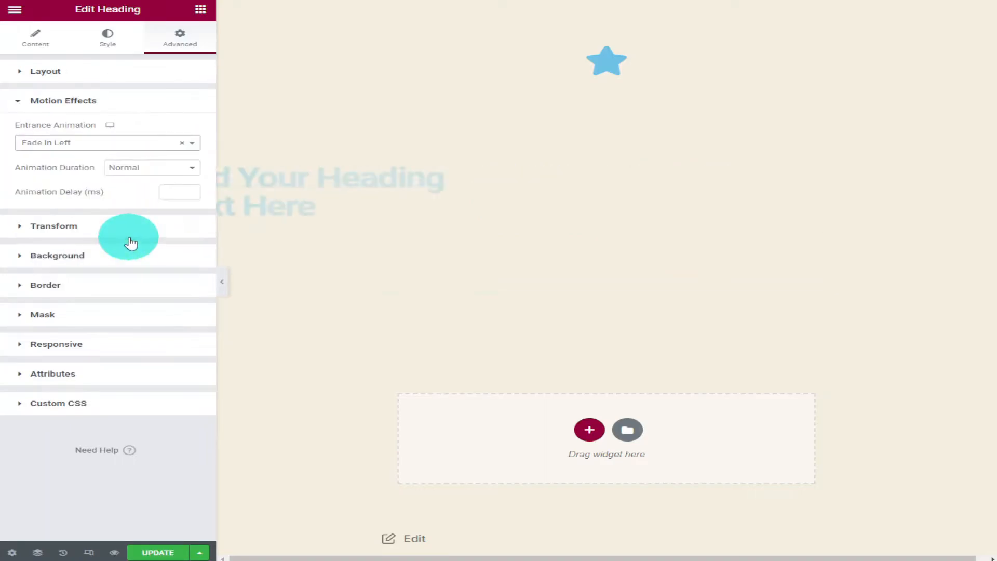
Step: Try the Fast animation duration for the heading's entrance and set it to Slow
{"action": "left_click", "coordinate": [177, 167]}
{"action": "left_click", "coordinate": [182, 198]}
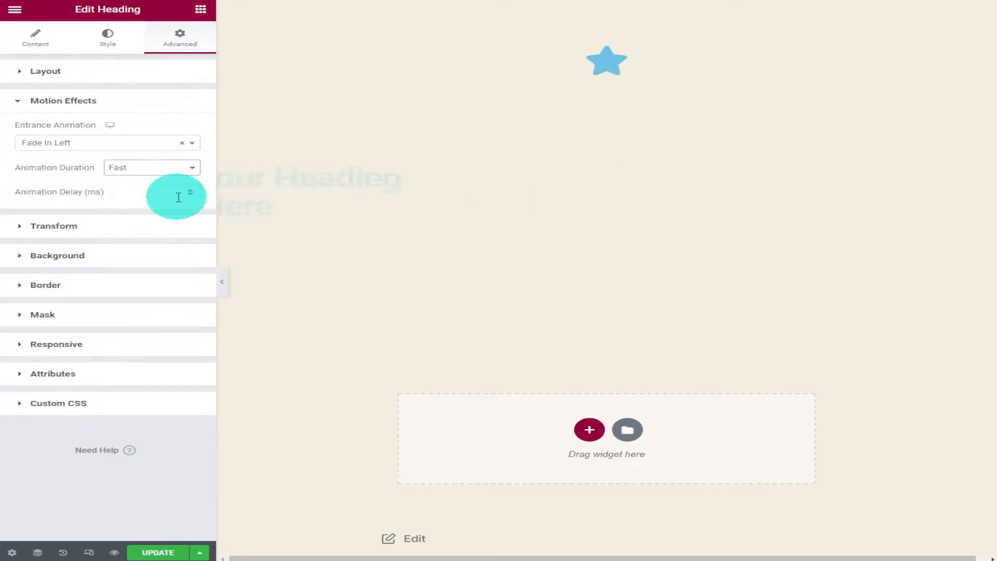
{"action": "left_click", "coordinate": [173, 168]}
{"action": "left_click", "coordinate": [162, 179]}
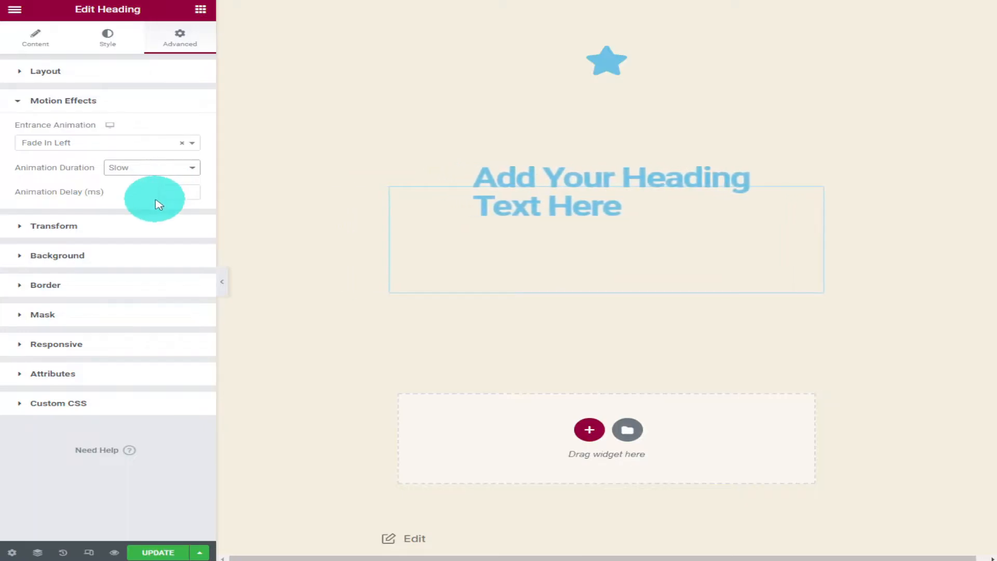
Step: Set the heading's entrance animation delay to 400 ms
{"action": "left_click", "coordinate": [190, 190]}
{"action": "left_click", "coordinate": [191, 190]}
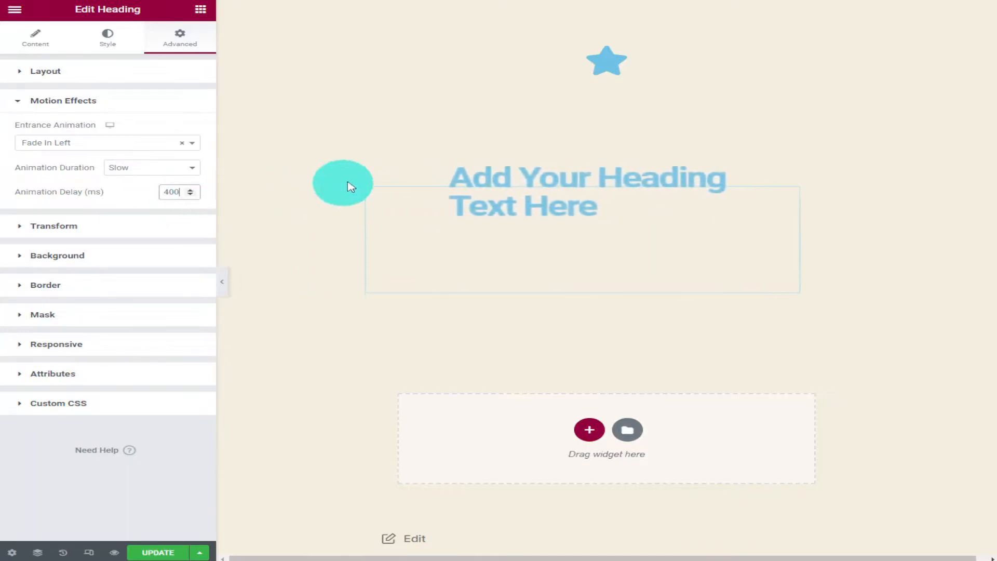
Step: Rotate the heading by 360 in its normal-state transform settings and turn on 3D Rotate
{"action": "left_click", "coordinate": [170, 224]}
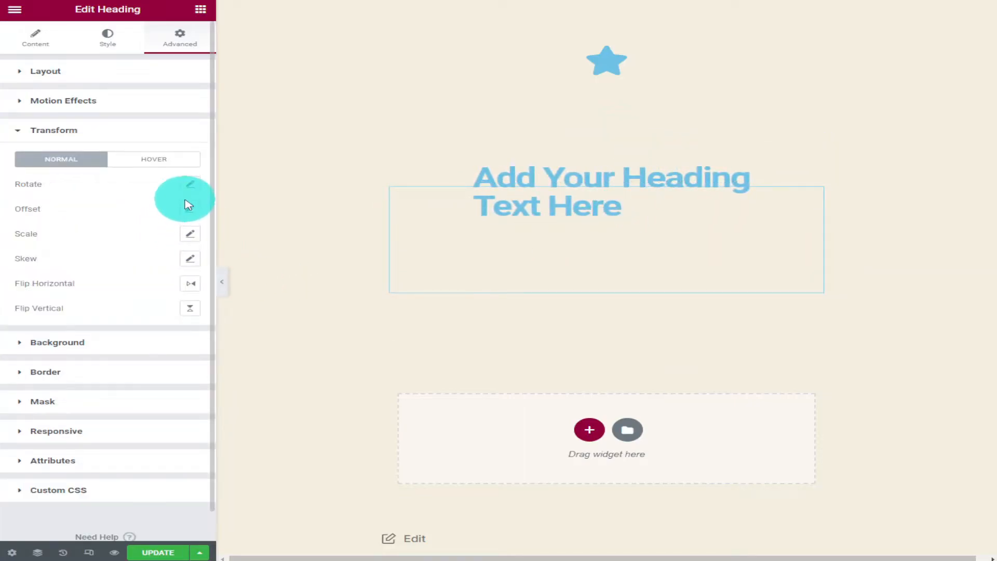
{"action": "left_click", "coordinate": [190, 184]}
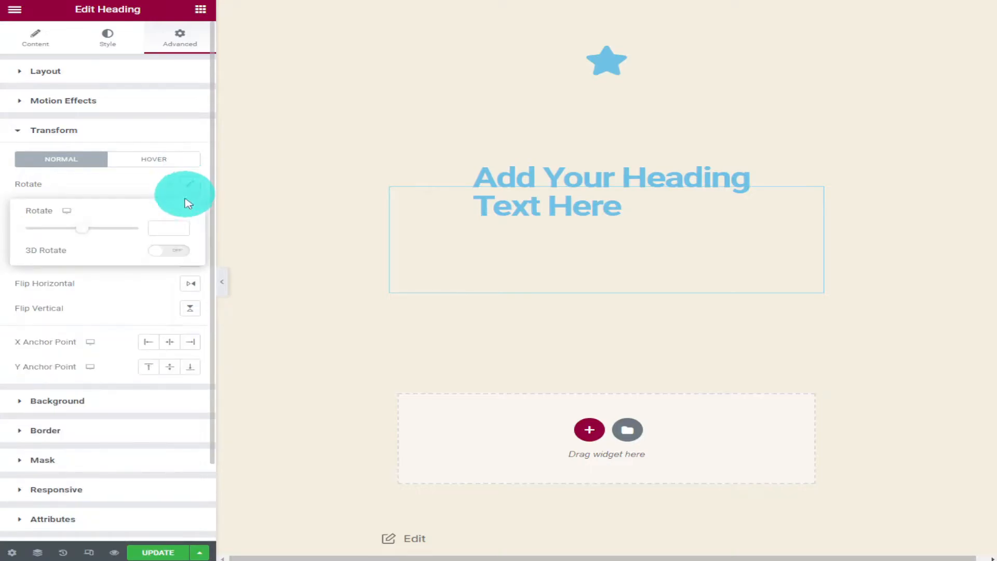
{"action": "left_click_drag", "start_coordinate": [90, 235], "coordinate": [165, 239]}
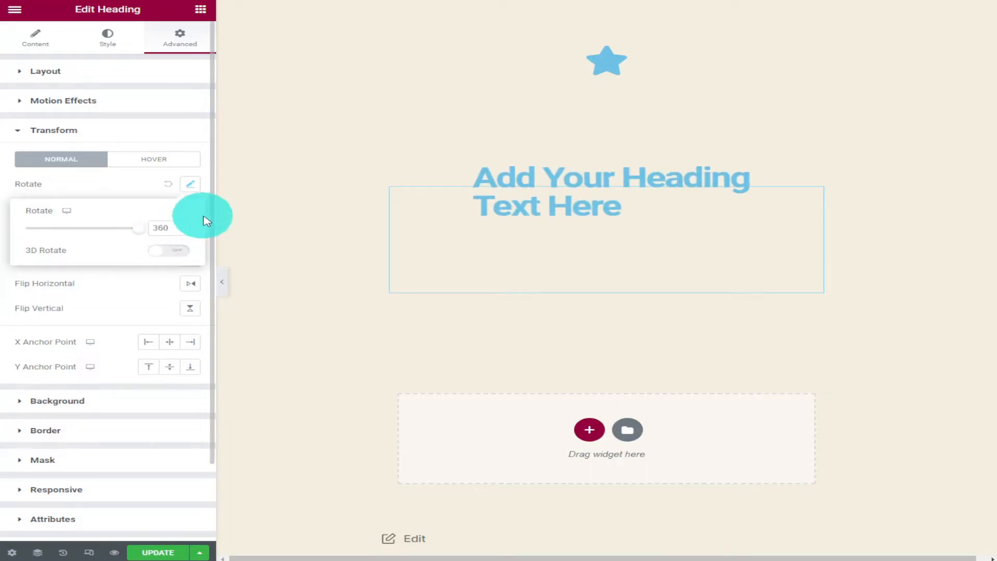
{"action": "left_click", "coordinate": [166, 252]}
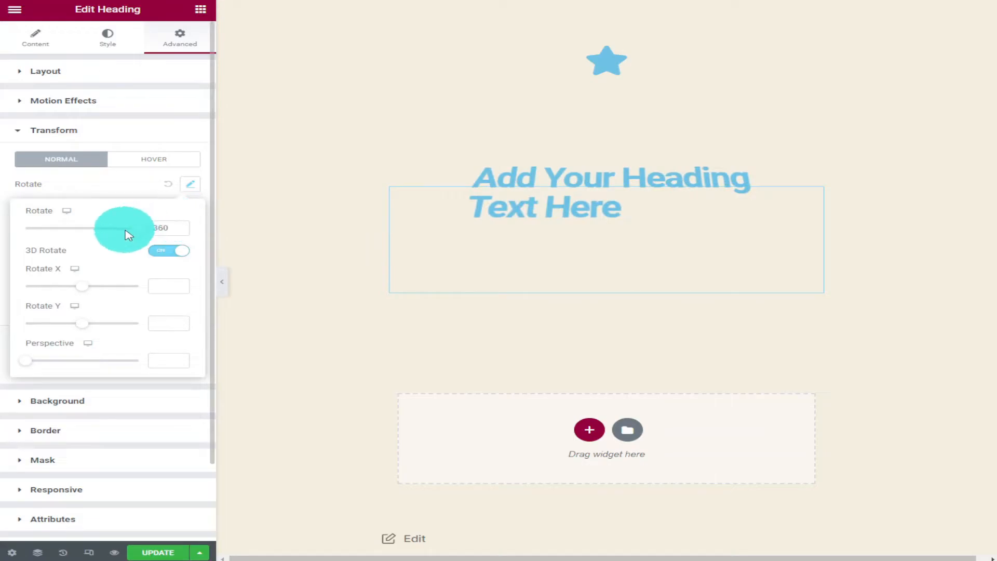
Step: Set the heading's Rotate X to 10 and its Rotate value to 0
{"action": "left_click_drag", "start_coordinate": [135, 234], "coordinate": [129, 234]}
{"action": "left_click_drag", "start_coordinate": [85, 294], "coordinate": [89, 289]}
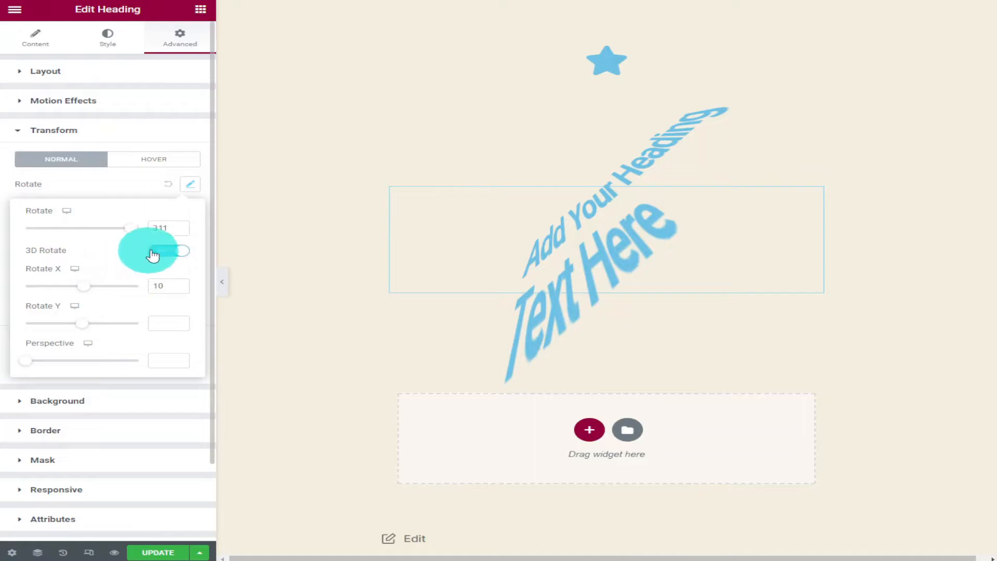
{"action": "left_click_drag", "start_coordinate": [134, 234], "coordinate": [85, 241]}
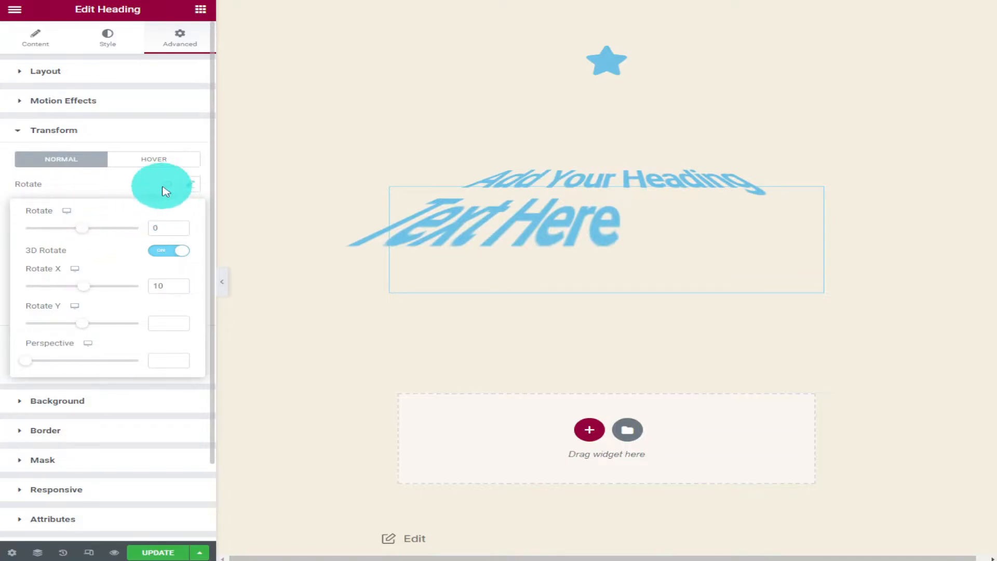
Step: Change the heading's entrance animation to Fade In Up
{"action": "left_click", "coordinate": [62, 104]}
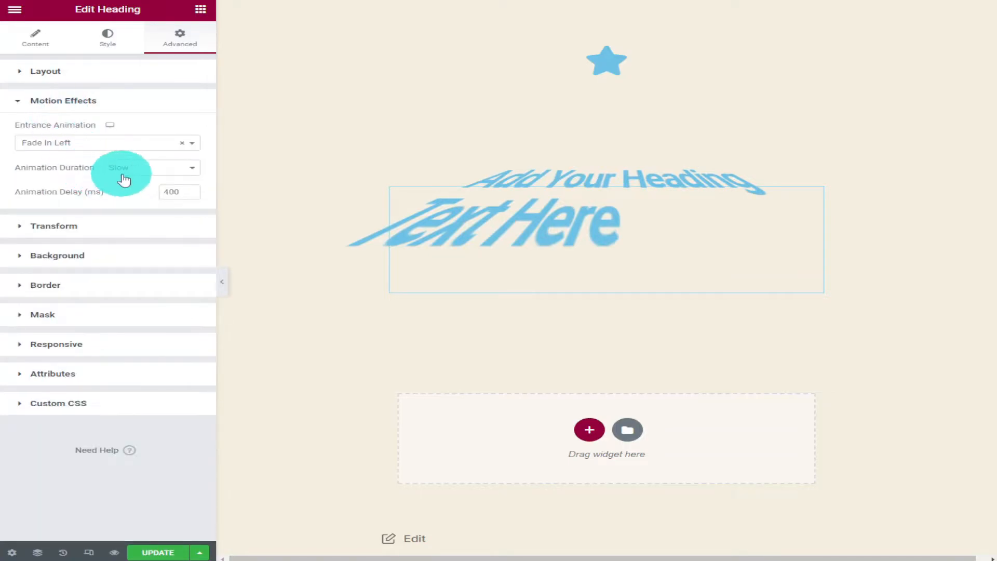
{"action": "left_click", "coordinate": [146, 150]}
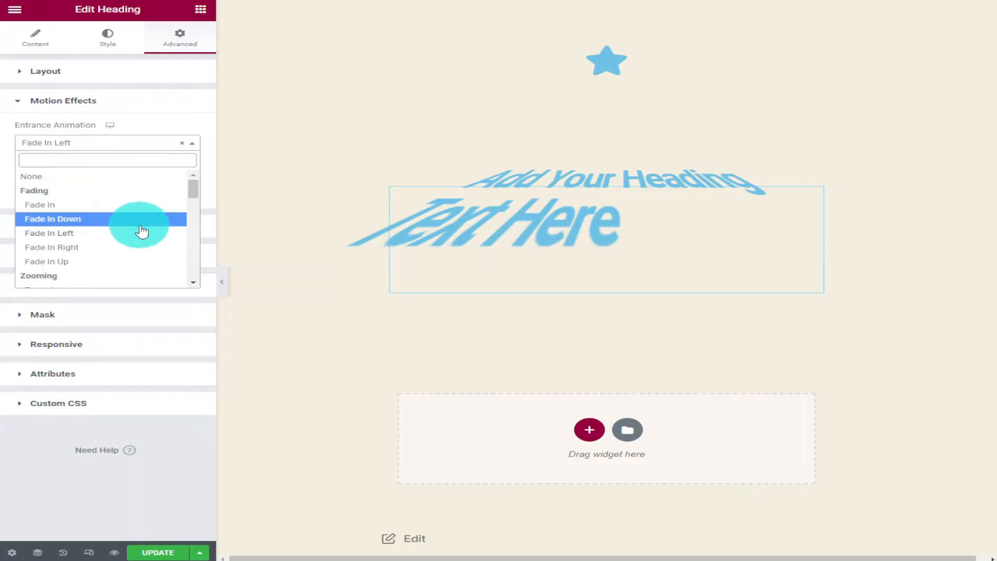
{"action": "left_click", "coordinate": [145, 262]}
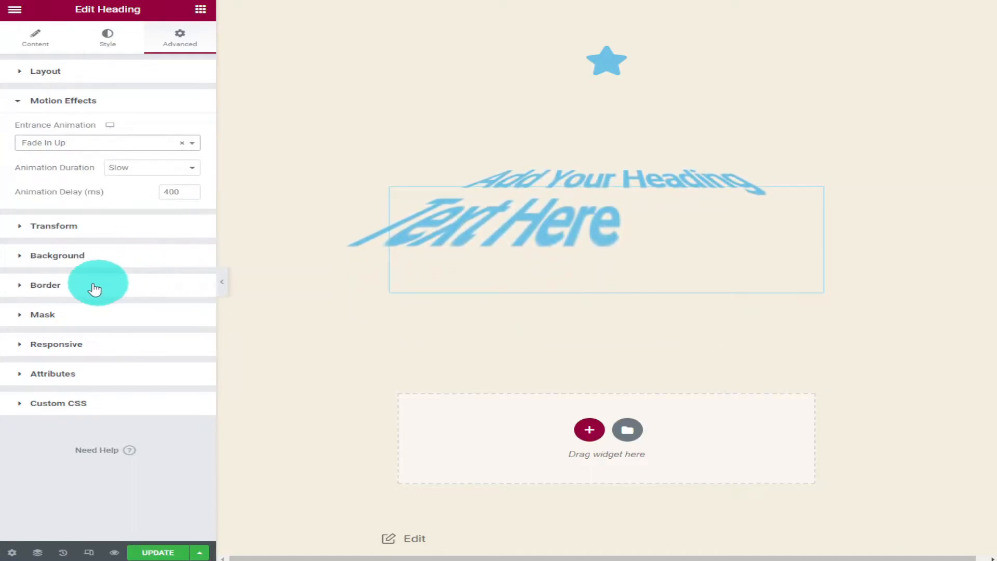
Step: Try black (#000000) and white (#FFFFFF) as the heading's classic background colour and clear the colour
{"action": "left_click", "coordinate": [74, 265]}
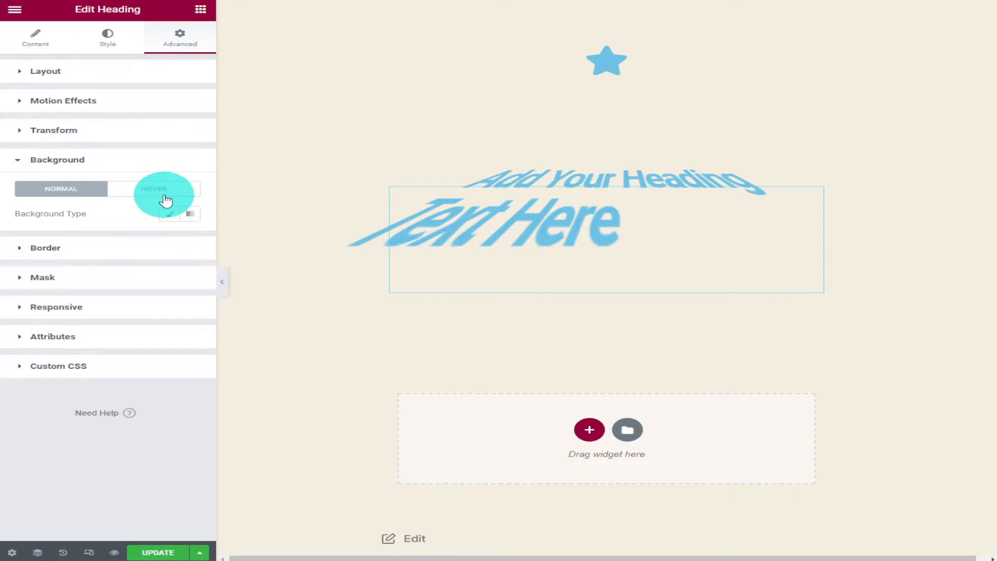
{"action": "left_click", "coordinate": [169, 213]}
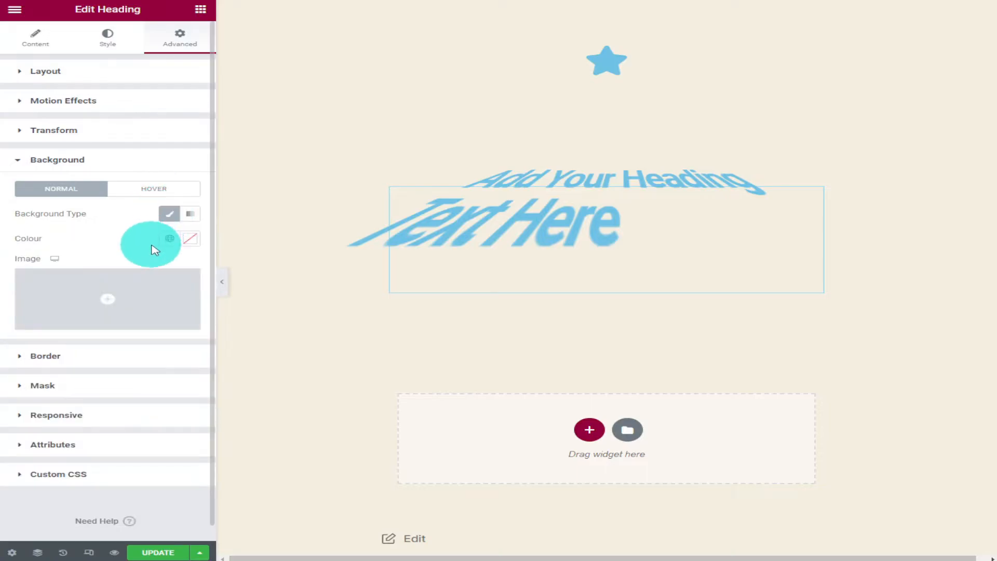
{"action": "left_click", "coordinate": [184, 242]}
{"action": "left_click", "coordinate": [236, 294]}
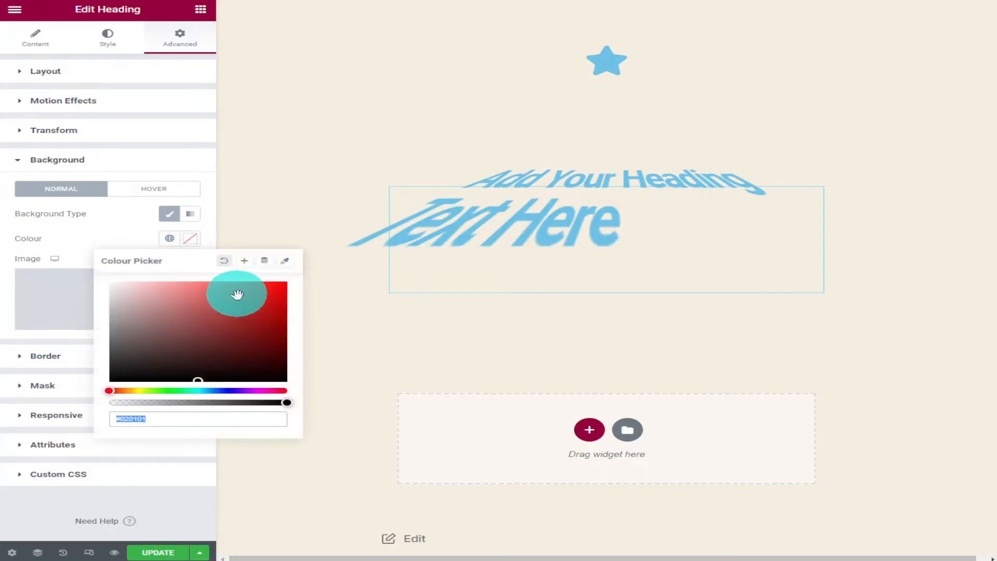
{"action": "left_click_drag", "start_coordinate": [201, 312], "coordinate": [161, 388]}
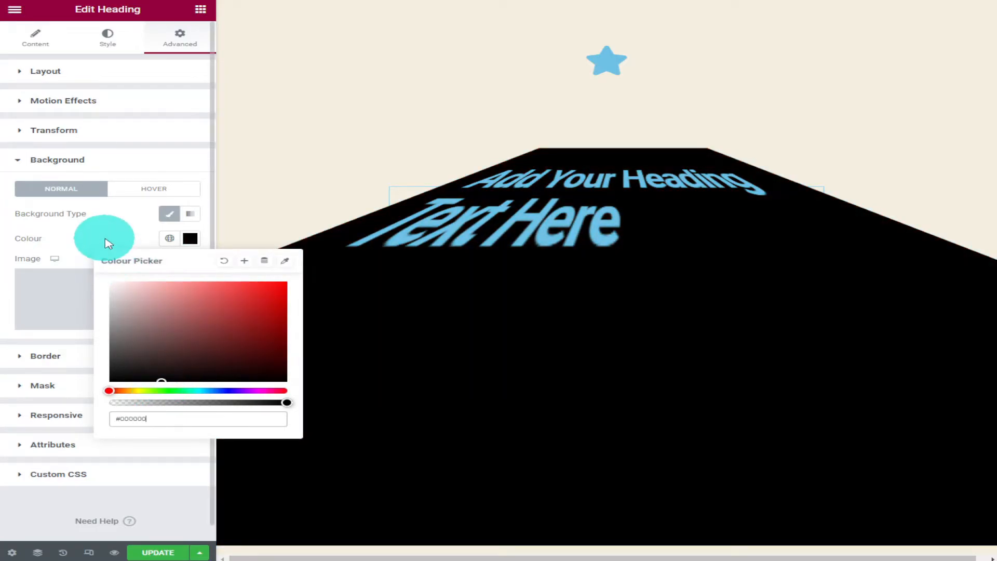
{"action": "left_click_drag", "start_coordinate": [181, 293], "coordinate": [70, 276]}
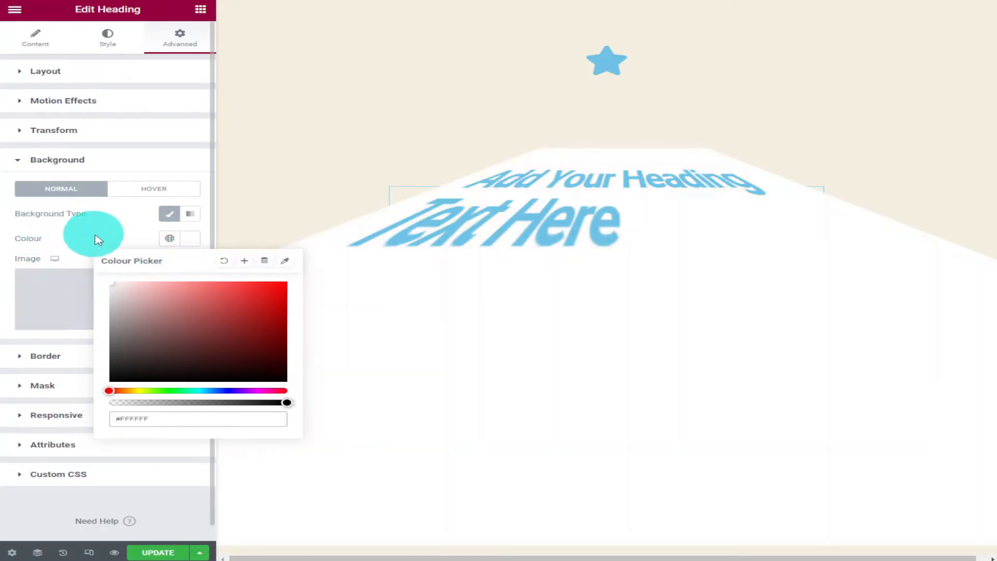
{"action": "left_click", "coordinate": [222, 261]}
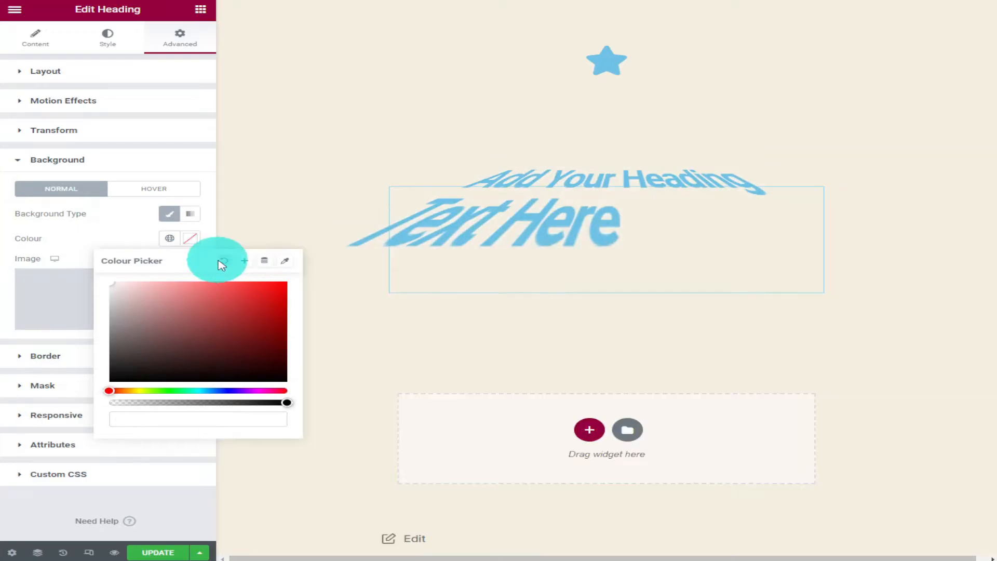
{"action": "left_click", "coordinate": [145, 233]}
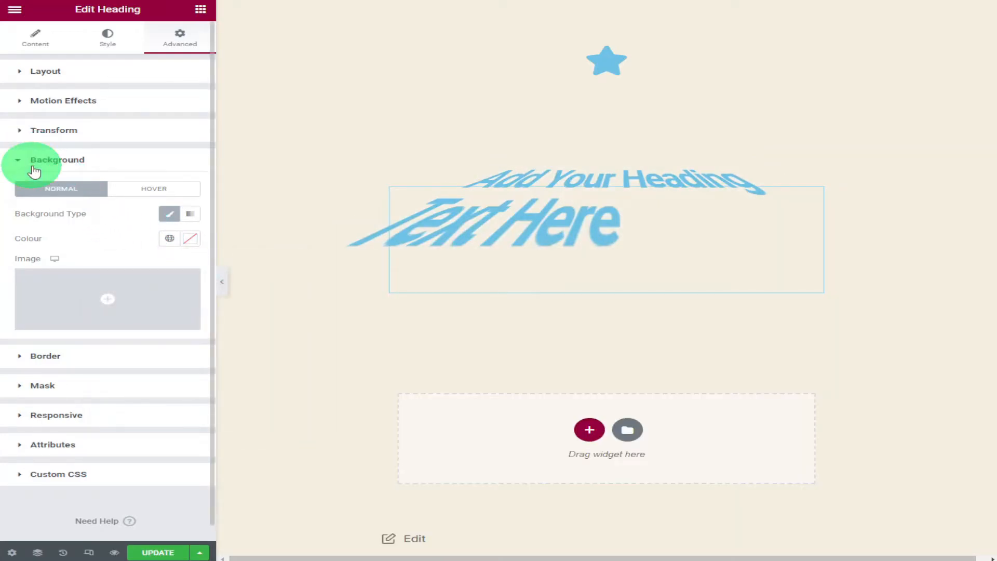
Step: Try a Dotted border around the heading and set its border type to Dashed
{"action": "left_click", "coordinate": [33, 171]}
{"action": "left_click", "coordinate": [47, 191]}
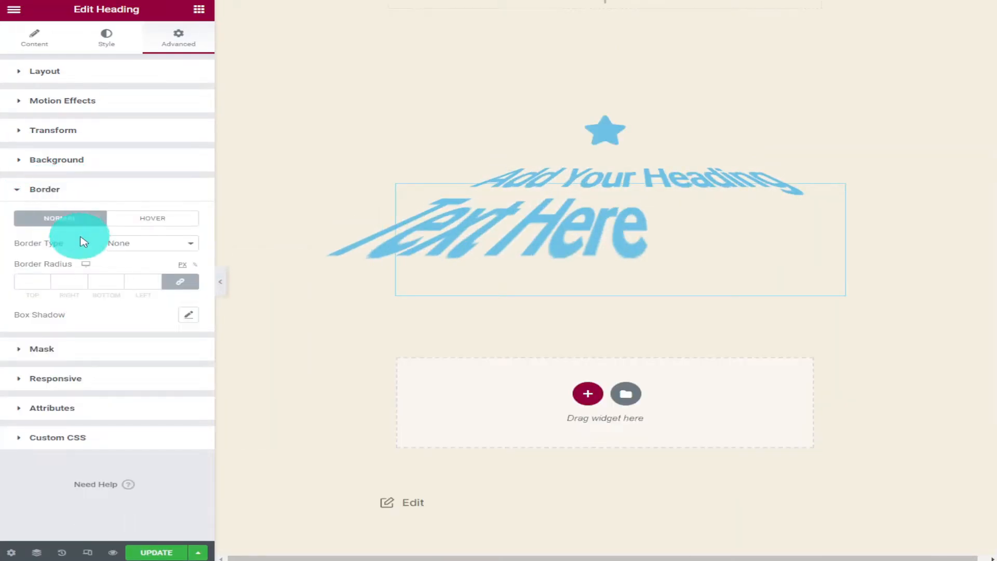
{"action": "left_click", "coordinate": [131, 251]}
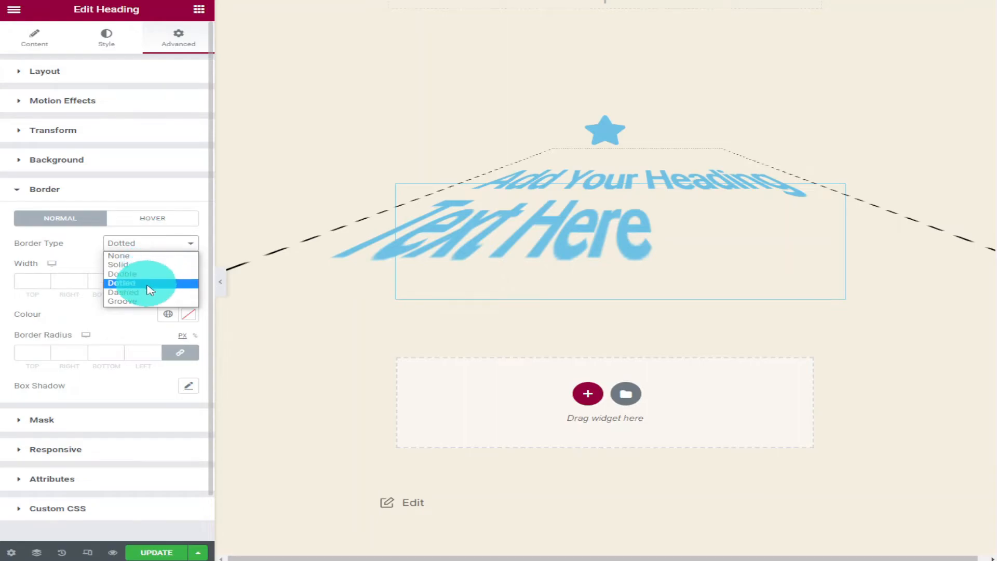
{"action": "left_click", "coordinate": [149, 293]}
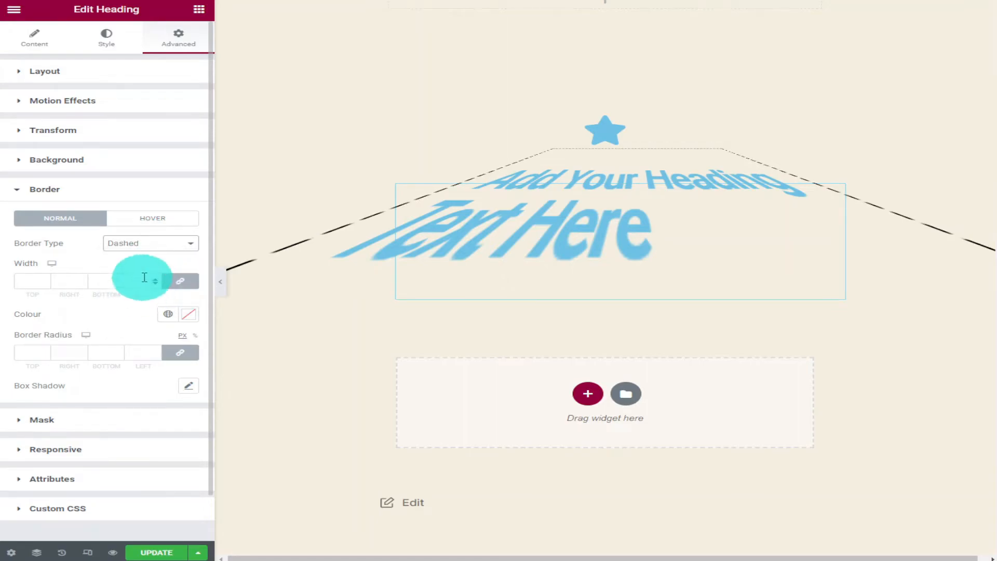
Step: Unlink the heading's border widths and set the left and top widths to 12 each
{"action": "left_click", "coordinate": [170, 281]}
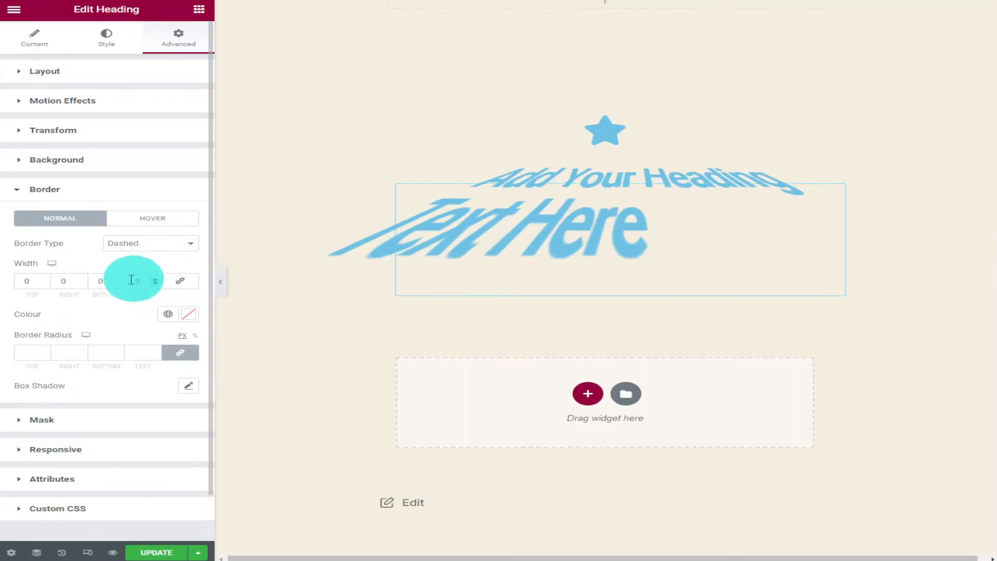
{"action": "left_click", "coordinate": [157, 279]}
{"action": "left_click", "coordinate": [157, 278]}
{"action": "left_click", "coordinate": [158, 281]}
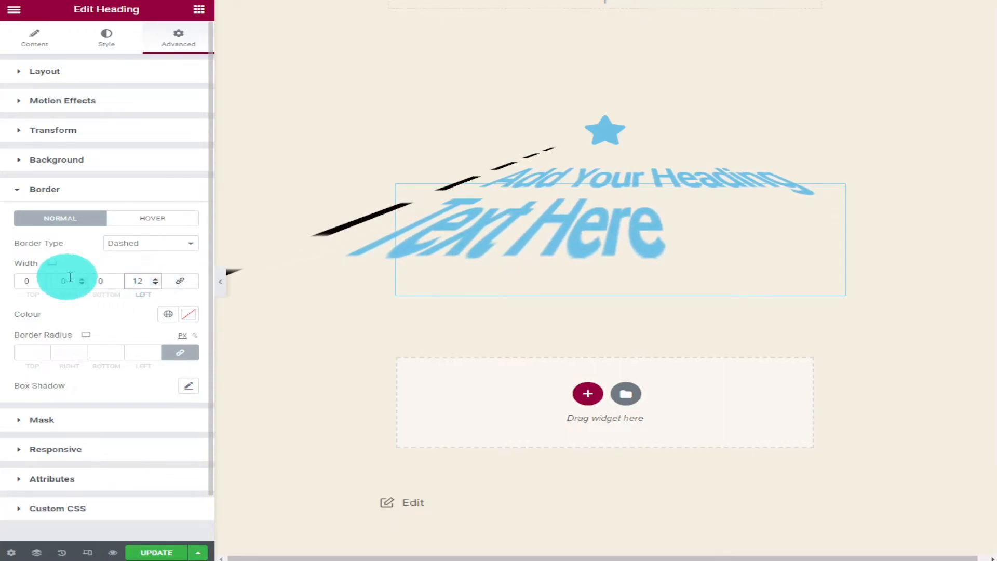
{"action": "left_click", "coordinate": [45, 279]}
{"action": "left_click", "coordinate": [45, 279]}
{"action": "left_click", "coordinate": [46, 280]}
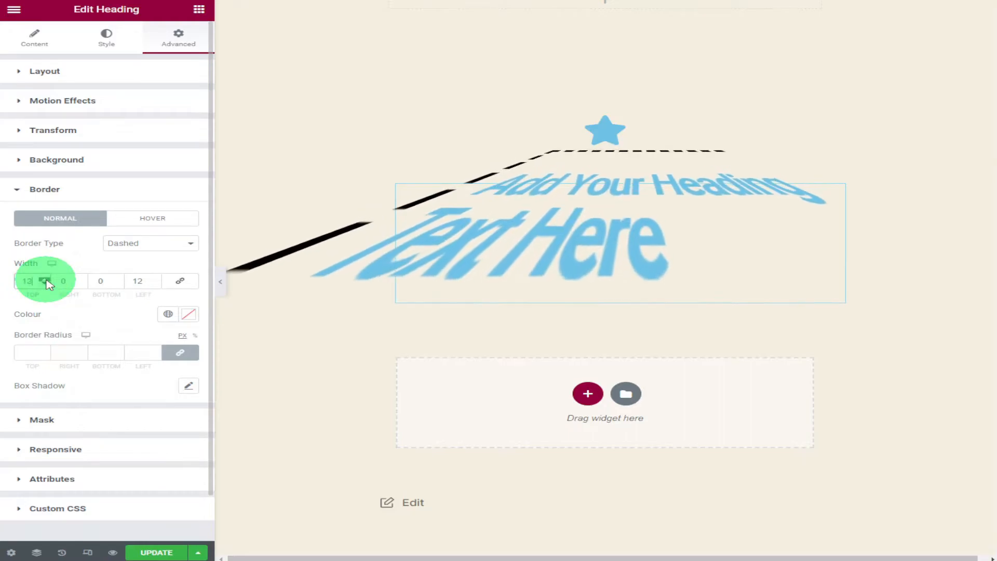
Step: Relink the heading's border widths at 17 on all sides and set the border radius to 41 on every corner
{"action": "left_click", "coordinate": [118, 281]}
{"action": "left_click", "coordinate": [119, 280]}
{"action": "left_click", "coordinate": [118, 280]}
{"action": "left_click", "coordinate": [176, 282]}
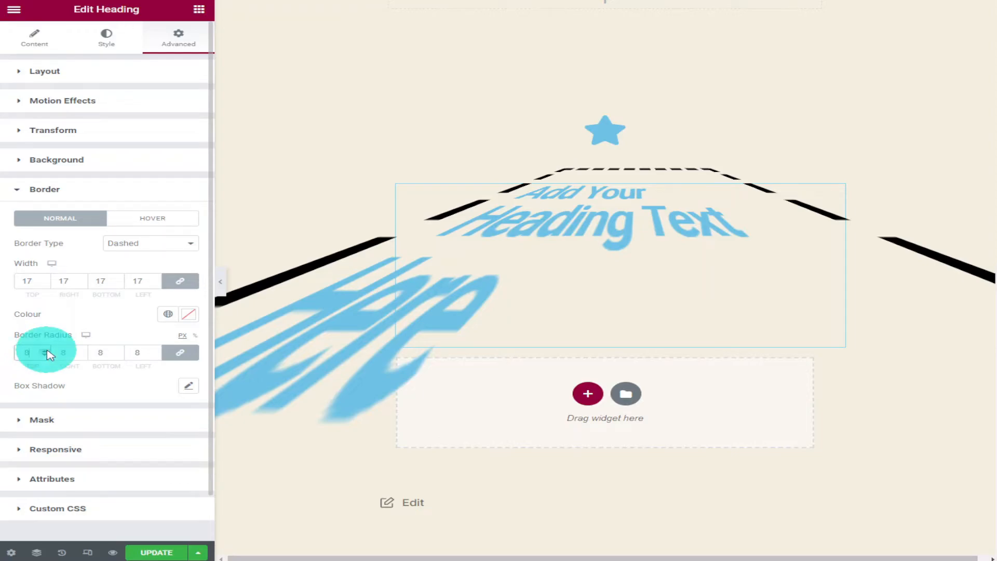
{"action": "left_click_drag", "start_coordinate": [47, 350], "coordinate": [48, 350]}
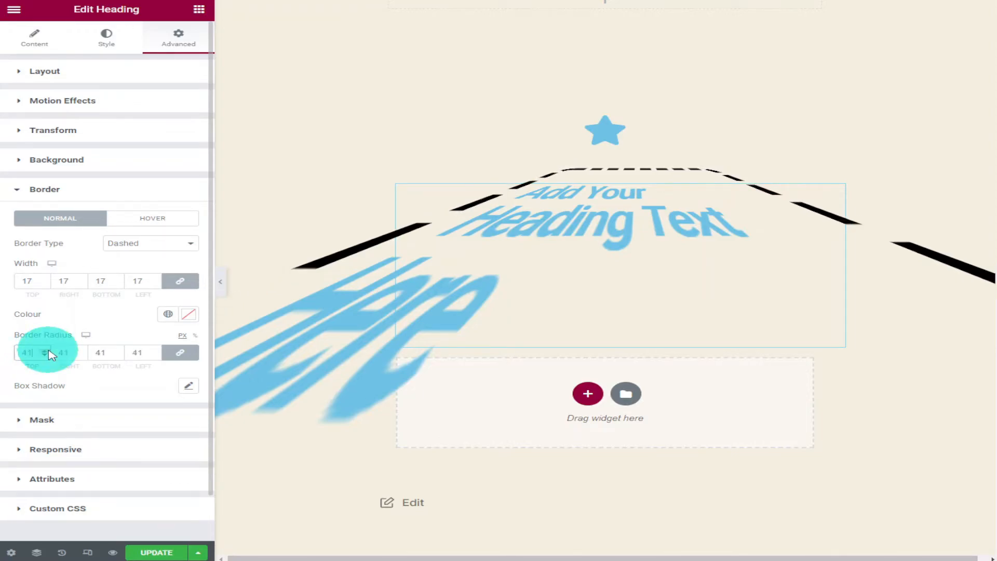
Step: Add a box shadow to the heading with horizontal 72, vertical -44, blur 75 and spread 54
{"action": "left_click", "coordinate": [189, 387]}
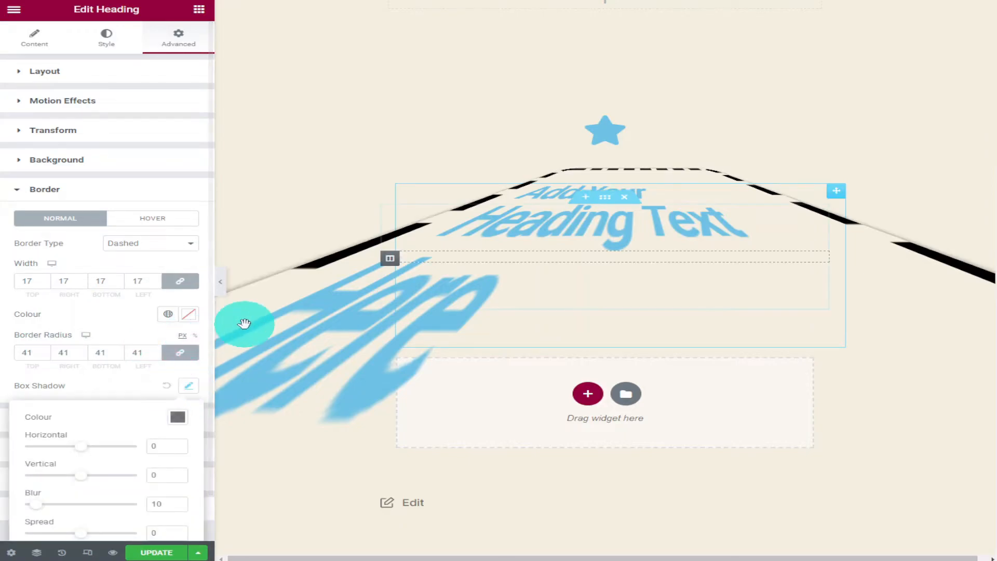
{"action": "scroll", "coordinate": [244, 322], "scroll_direction": "down", "scroll_amount": 2}
{"action": "scroll", "coordinate": [242, 321], "scroll_direction": "up", "scroll_amount": 2}
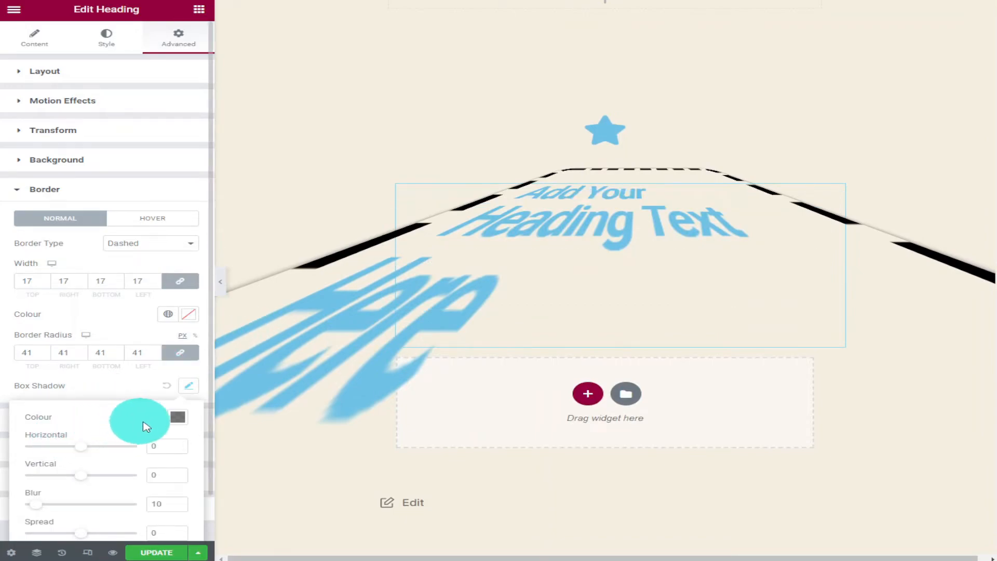
{"action": "left_click_drag", "start_coordinate": [82, 451], "coordinate": [119, 450]}
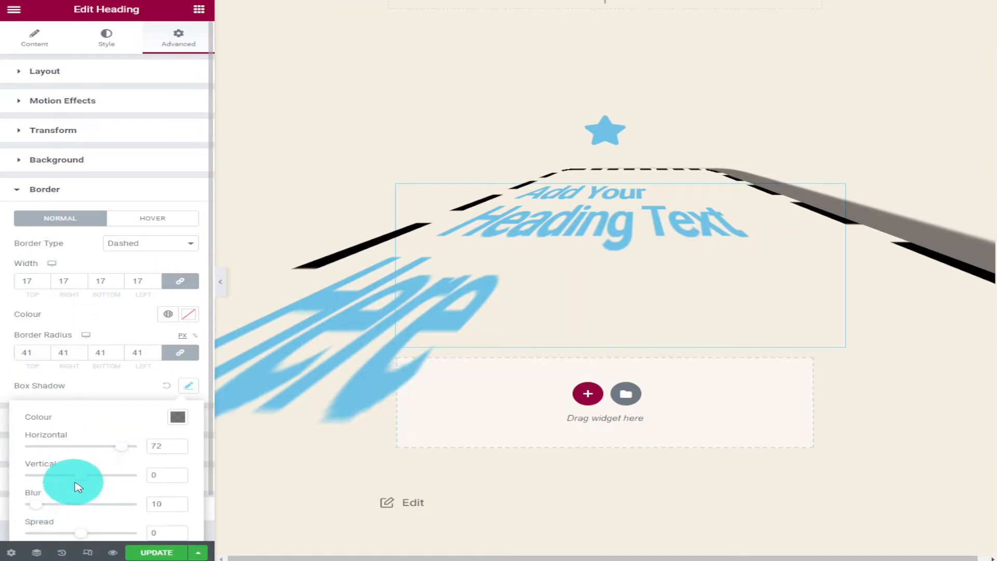
{"action": "left_click_drag", "start_coordinate": [91, 480], "coordinate": [57, 481]}
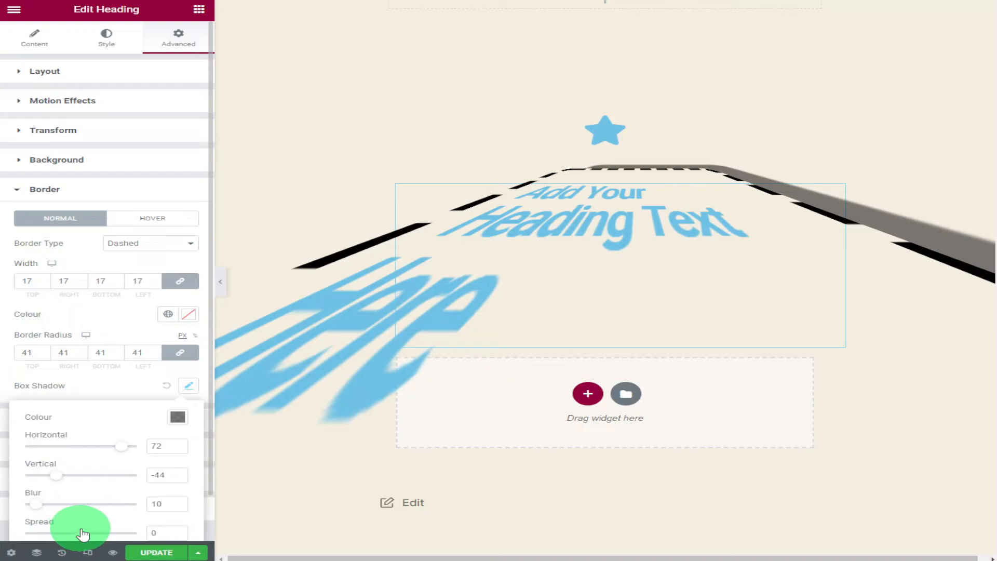
{"action": "left_click_drag", "start_coordinate": [85, 540], "coordinate": [115, 536]}
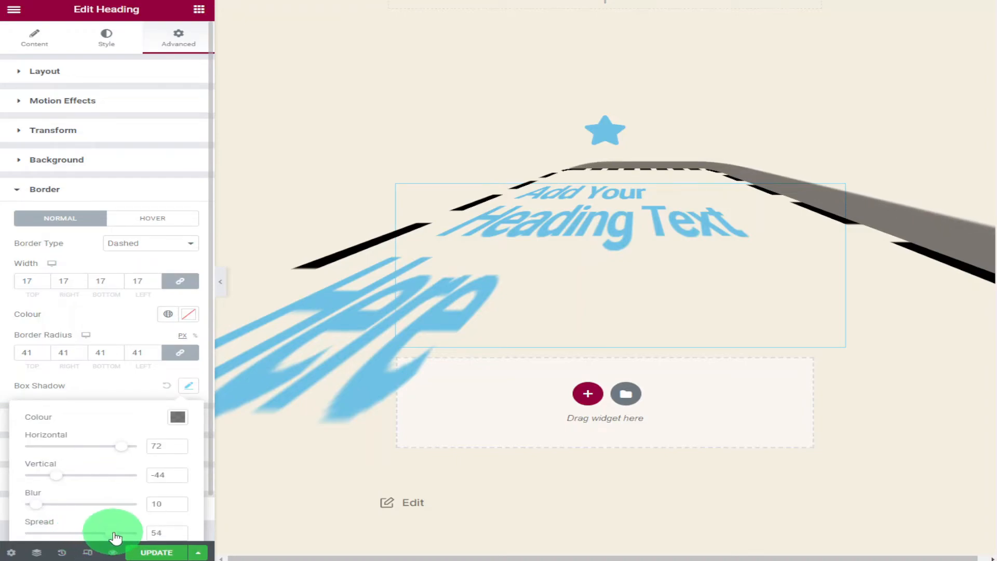
{"action": "left_click_drag", "start_coordinate": [41, 508], "coordinate": [114, 511]}
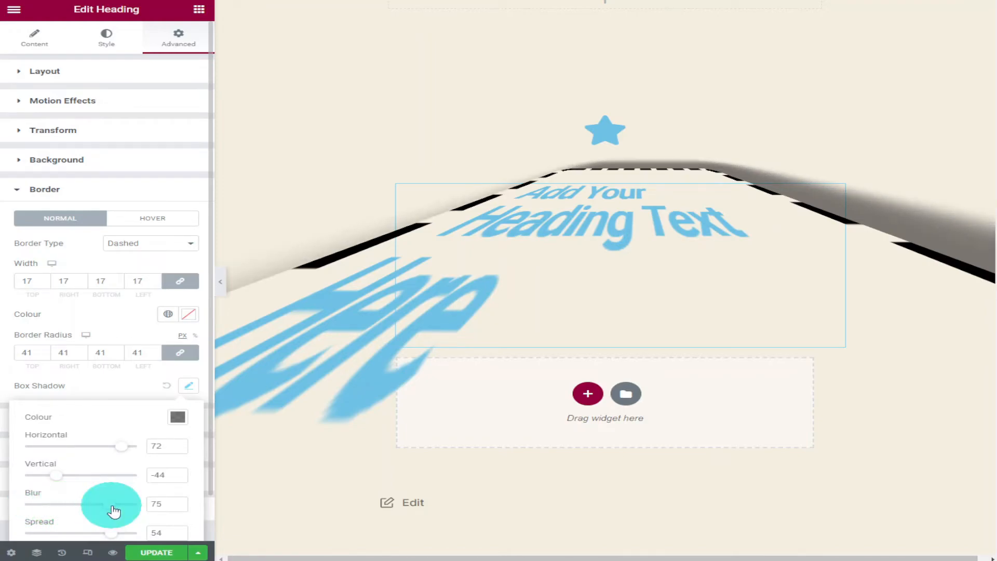
Step: Try the Inset and Outline positions for the heading's box shadow and reset the shadow to its default
{"action": "scroll", "coordinate": [118, 486], "scroll_direction": "down", "scroll_amount": 1}
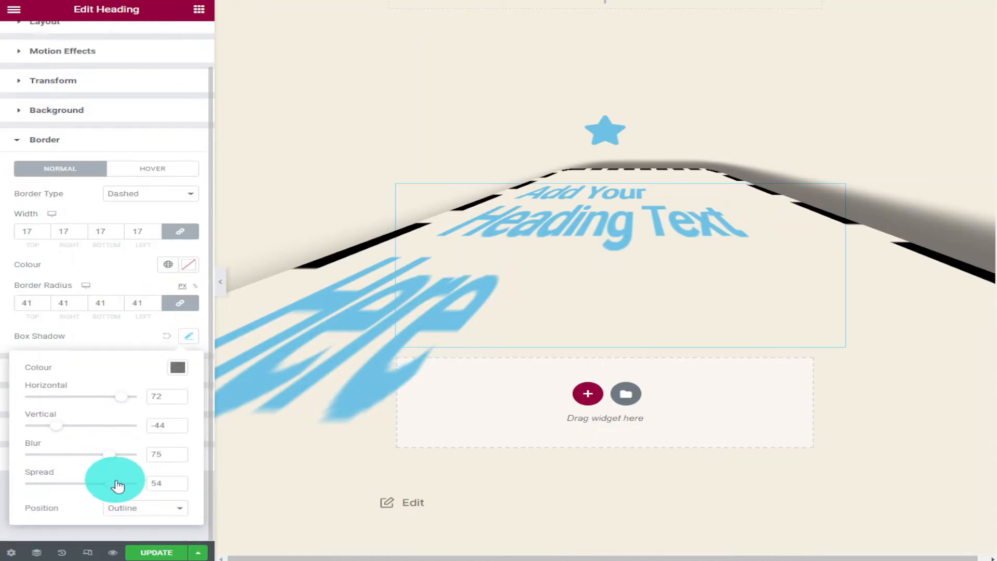
{"action": "left_click", "coordinate": [147, 509]}
{"action": "left_click", "coordinate": [125, 529]}
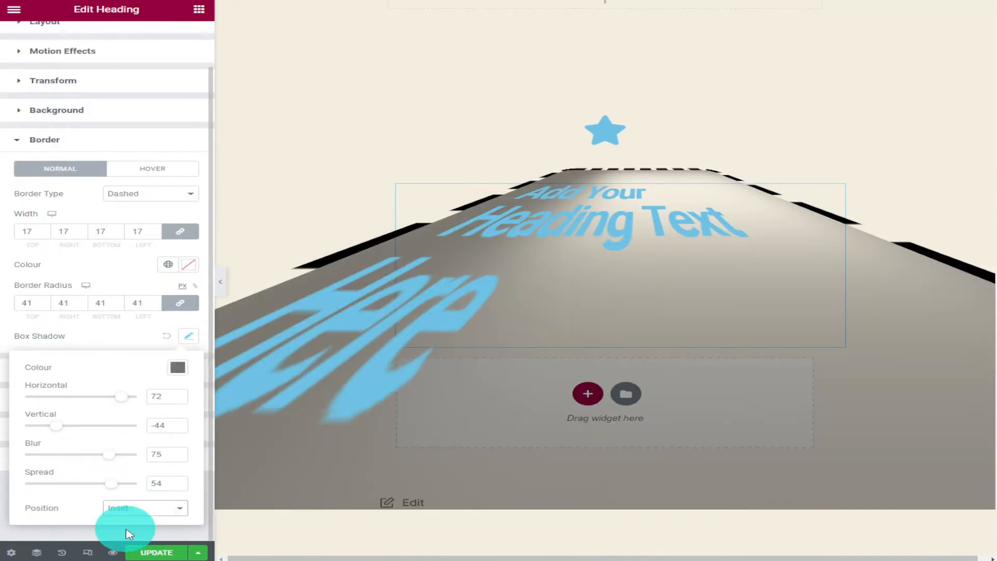
{"action": "left_click", "coordinate": [148, 509]}
{"action": "left_click", "coordinate": [150, 521]}
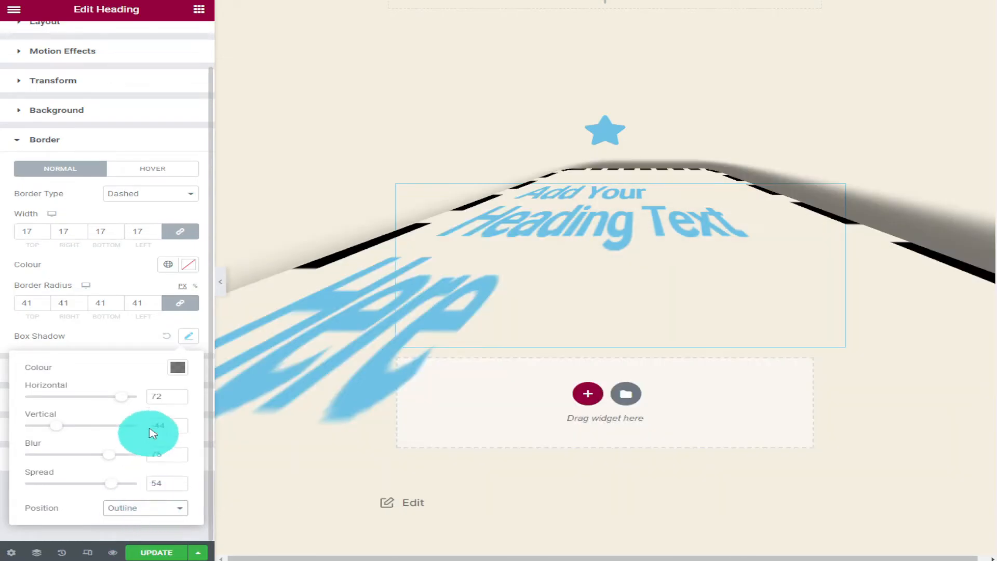
{"action": "left_click", "coordinate": [171, 342]}
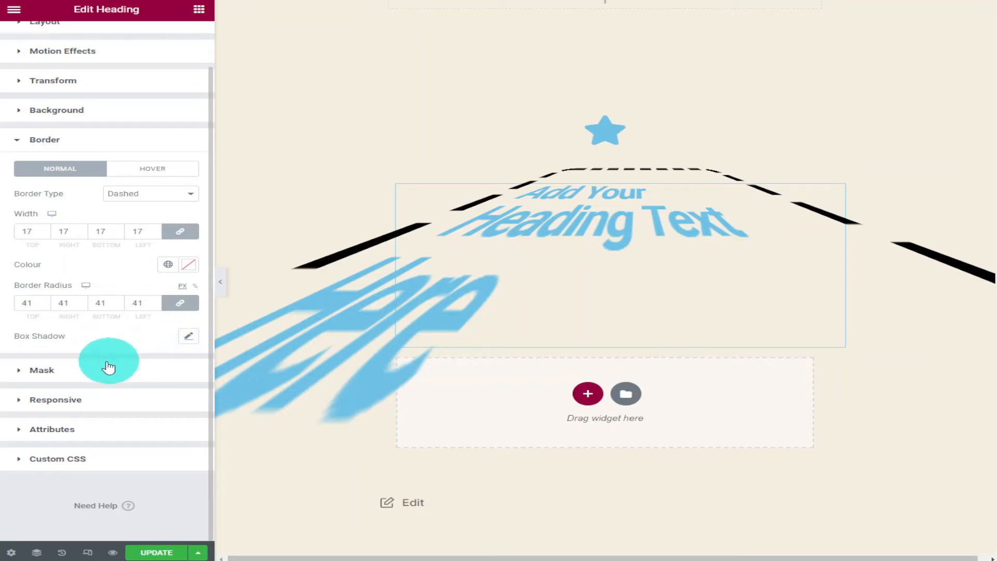
Step: Try the Circle mask on the heading and turn the mask off again
{"action": "left_click", "coordinate": [55, 144]}
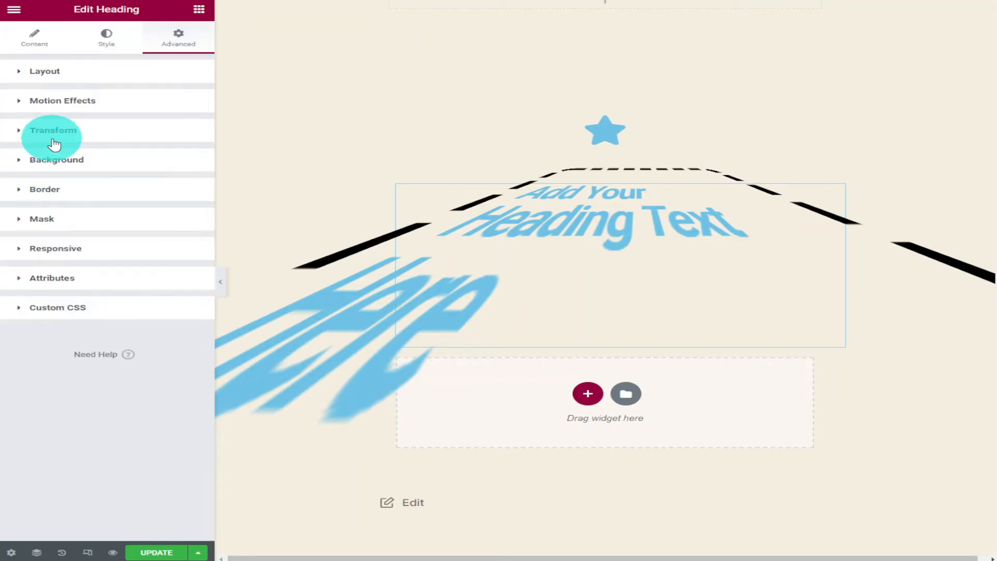
{"action": "left_click", "coordinate": [79, 223]}
{"action": "left_click", "coordinate": [178, 248]}
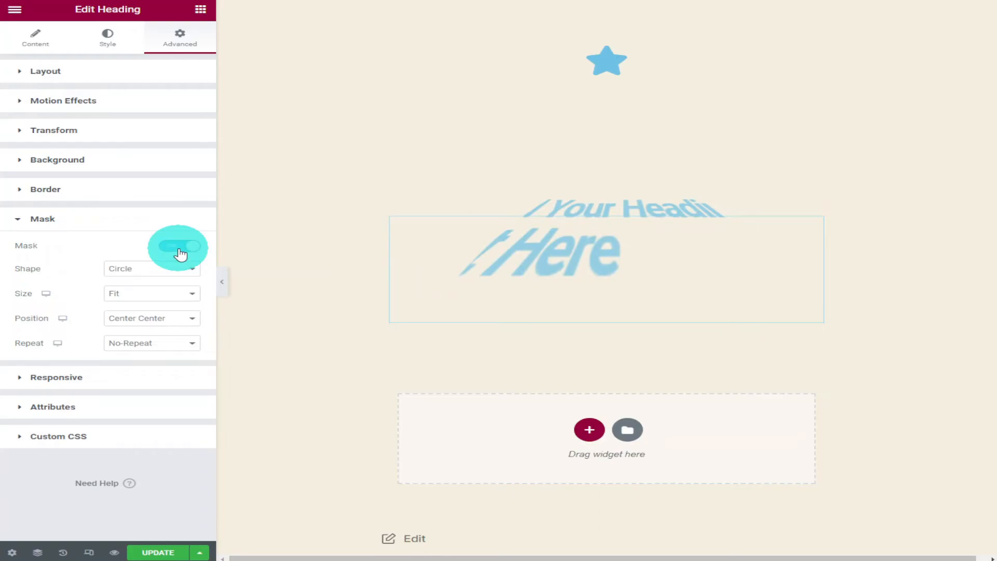
{"action": "left_click", "coordinate": [179, 247]}
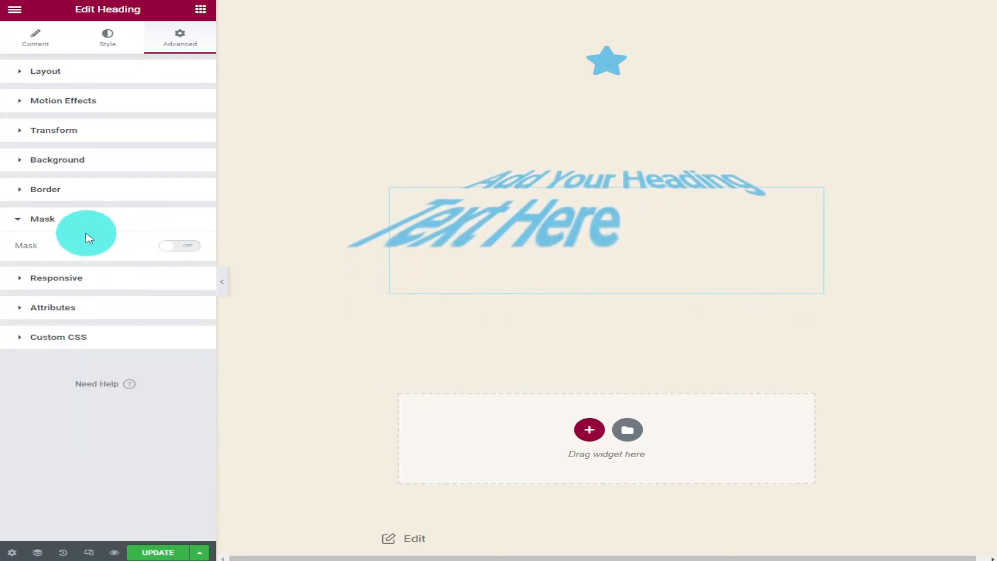
{"action": "left_click", "coordinate": [60, 223]}
Step: Try hiding the heading on desktop in its responsive settings and restore its desktop visibility
{"action": "left_click", "coordinate": [94, 251]}
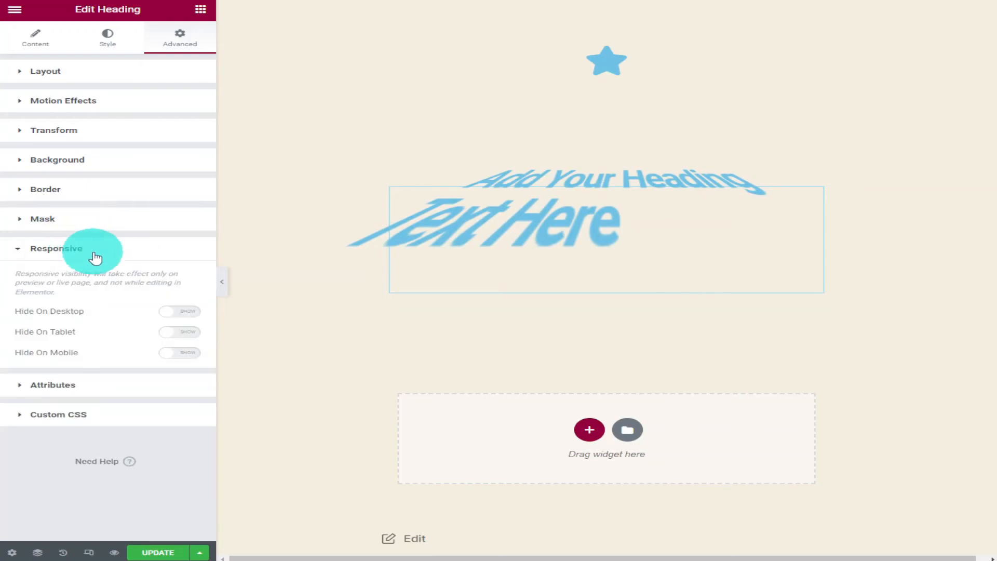
{"action": "left_click", "coordinate": [177, 313]}
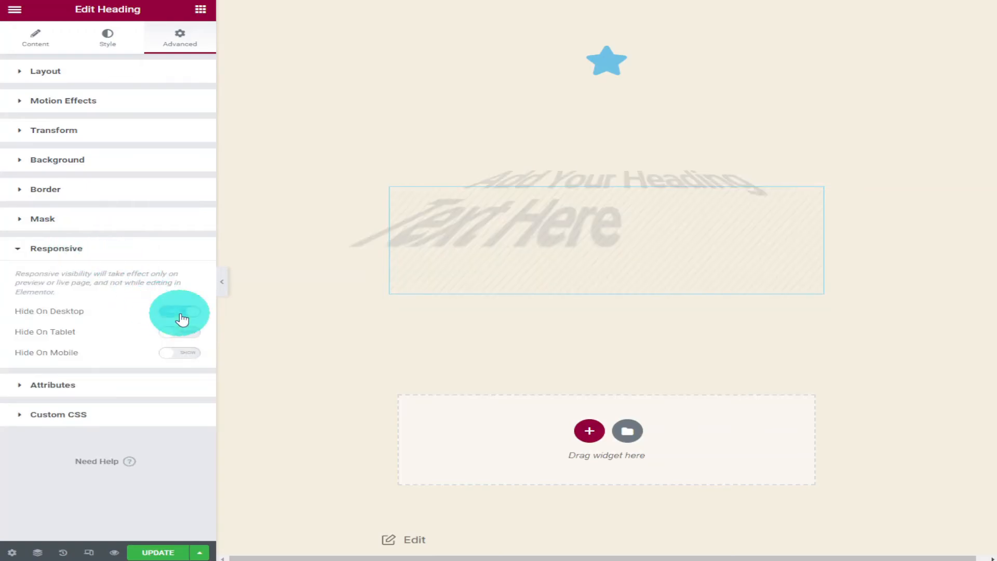
{"action": "left_click", "coordinate": [181, 317]}
Step: Hide the heading on mobile and preview it in the mobile view of responsive mode
{"action": "left_click", "coordinate": [181, 358]}
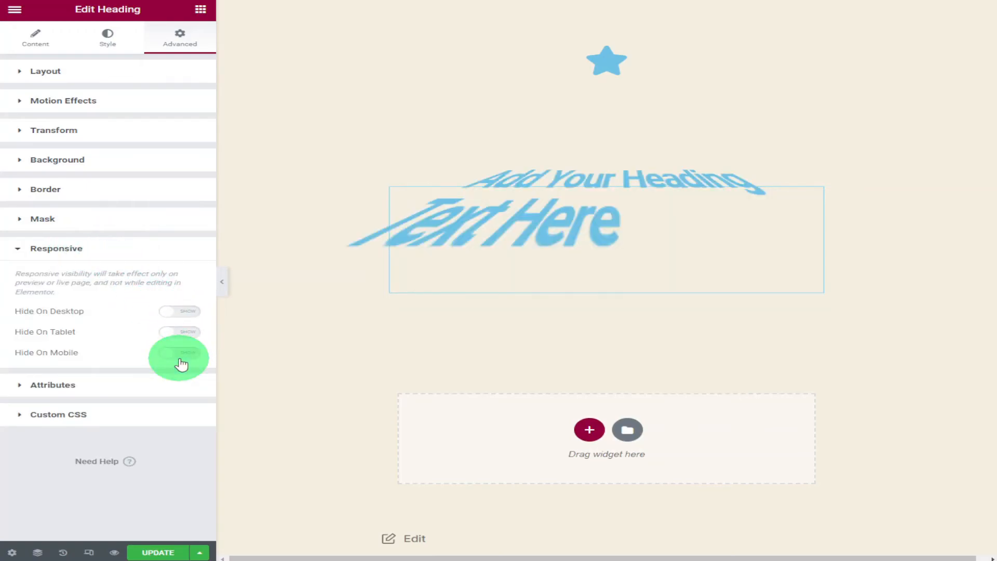
{"action": "left_click", "coordinate": [96, 553]}
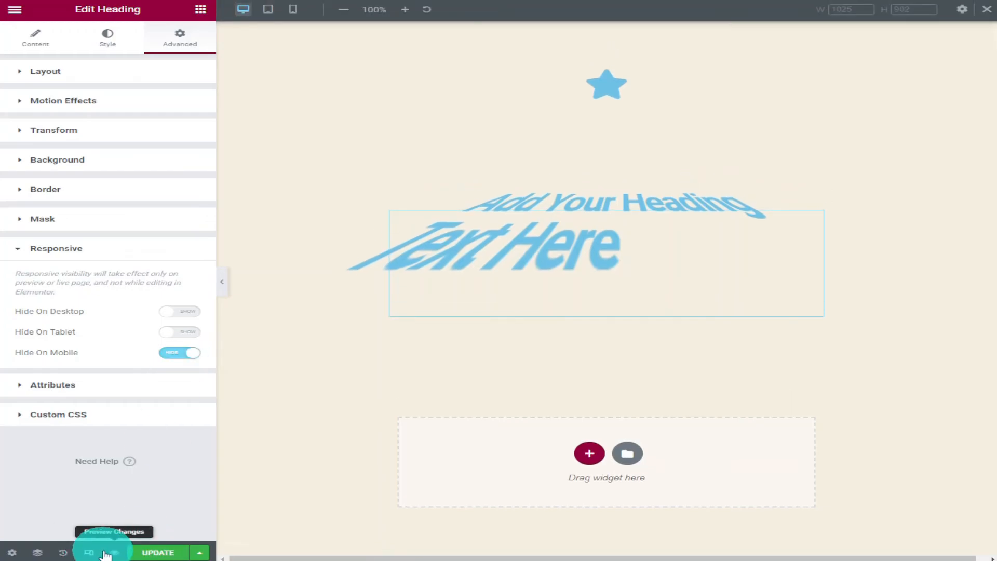
{"action": "left_click", "coordinate": [89, 553]}
{"action": "left_click", "coordinate": [99, 553]}
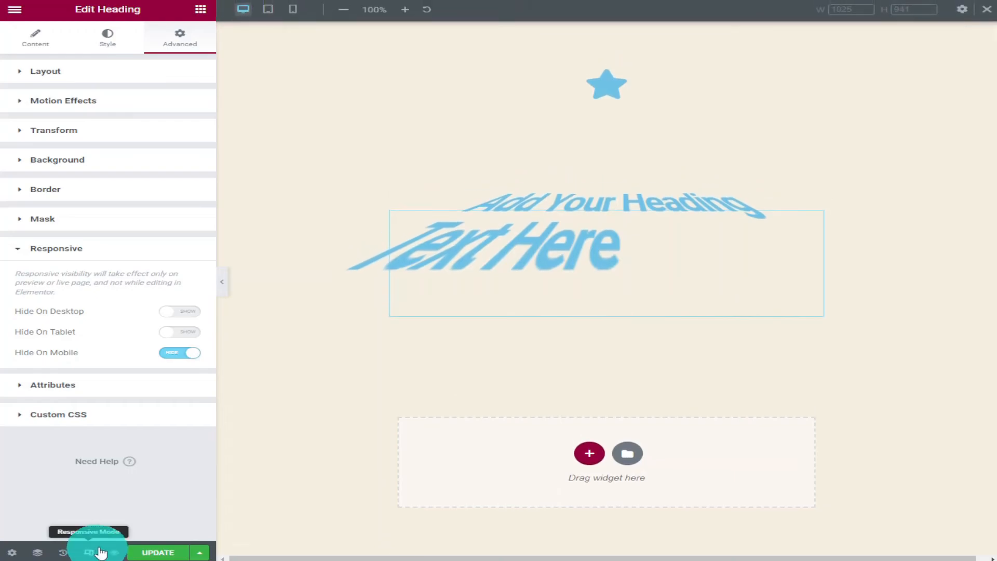
{"action": "left_click", "coordinate": [293, 10]}
{"action": "scroll", "coordinate": [520, 208], "scroll_direction": "up", "scroll_amount": 2}
{"action": "scroll", "coordinate": [539, 215], "scroll_direction": "up", "scroll_amount": 6}
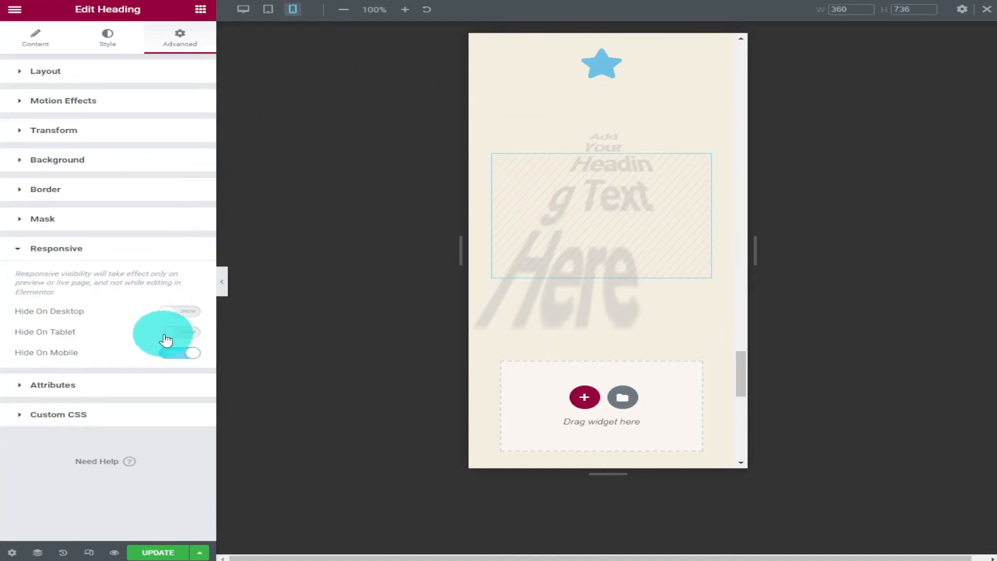
Step: Show the heading on mobile again and return the preview to the desktop view
{"action": "left_click", "coordinate": [174, 353]}
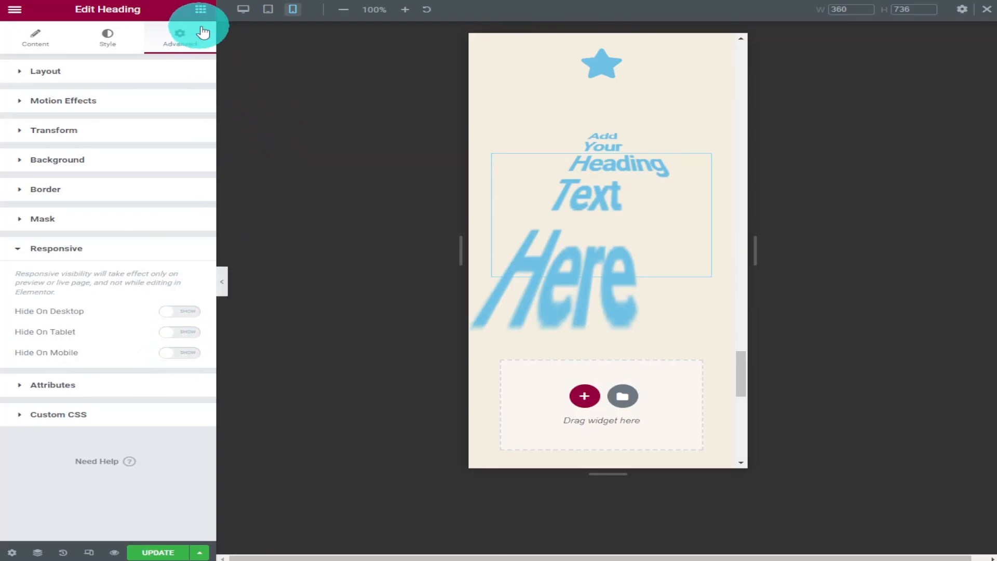
{"action": "left_click", "coordinate": [247, 18]}
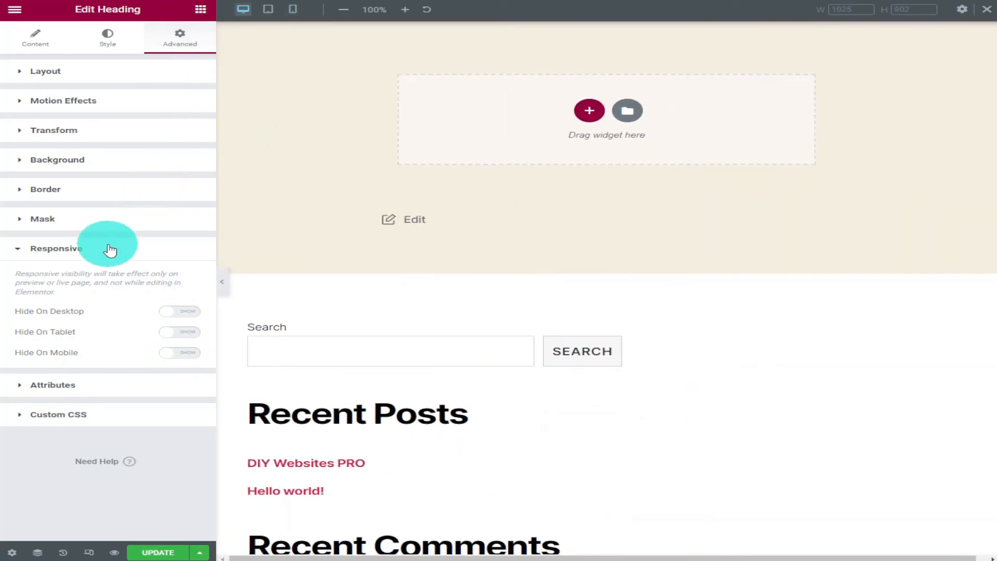
{"action": "left_click", "coordinate": [91, 252]}
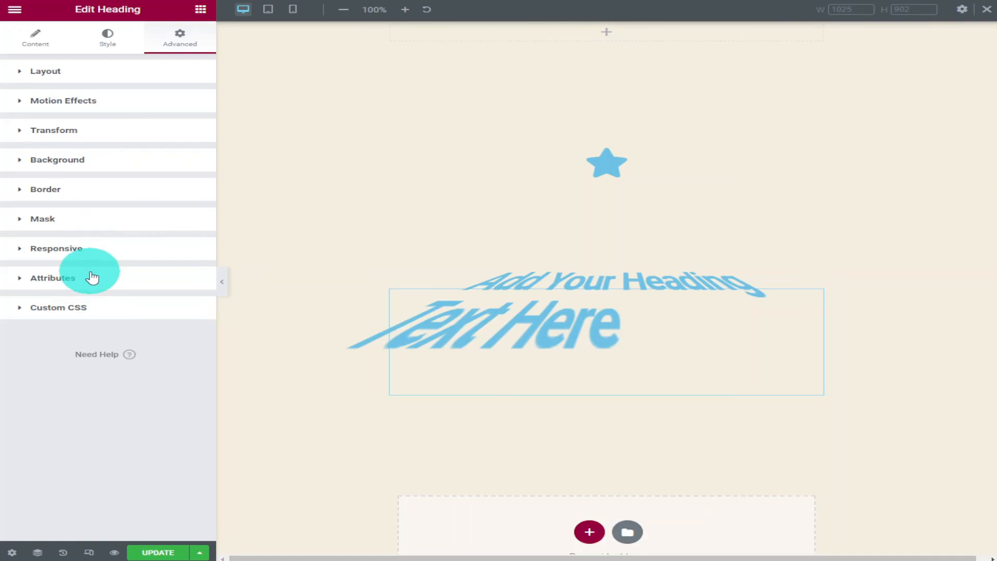
Step: Examine the heading's Attributes and Custom CSS sections and return to the widget list
{"action": "left_click", "coordinate": [54, 289]}
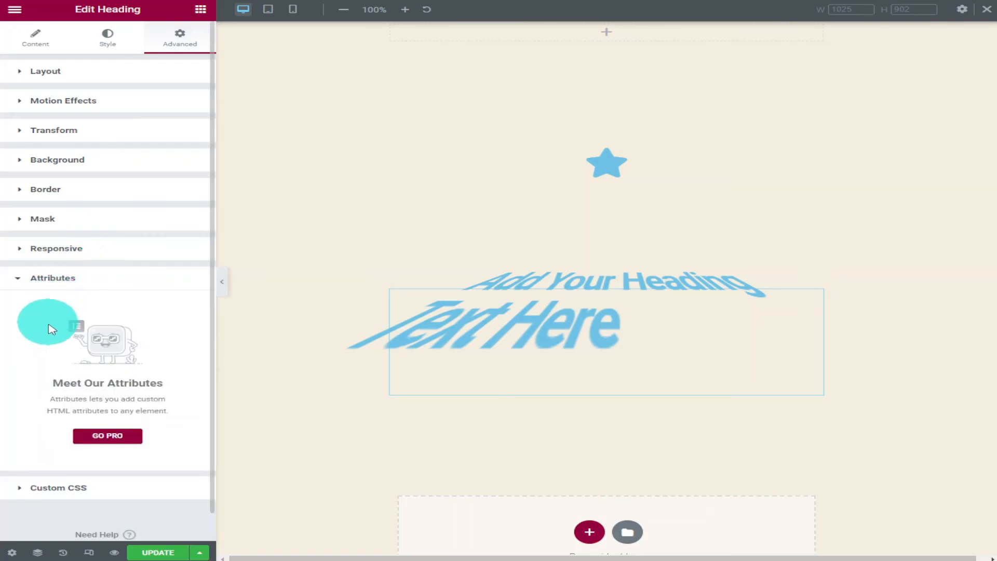
{"action": "left_click", "coordinate": [58, 491]}
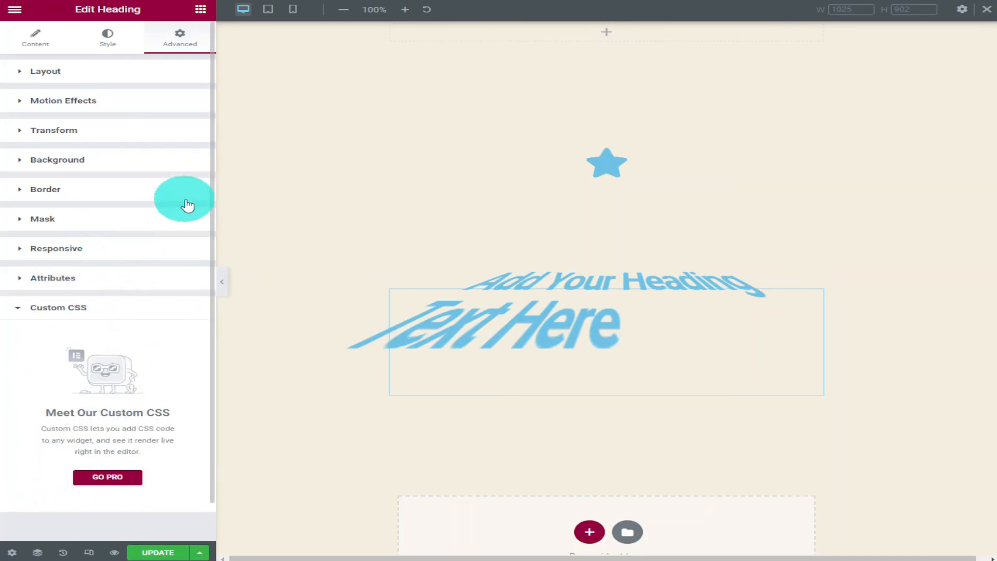
{"action": "left_click", "coordinate": [205, 14]}
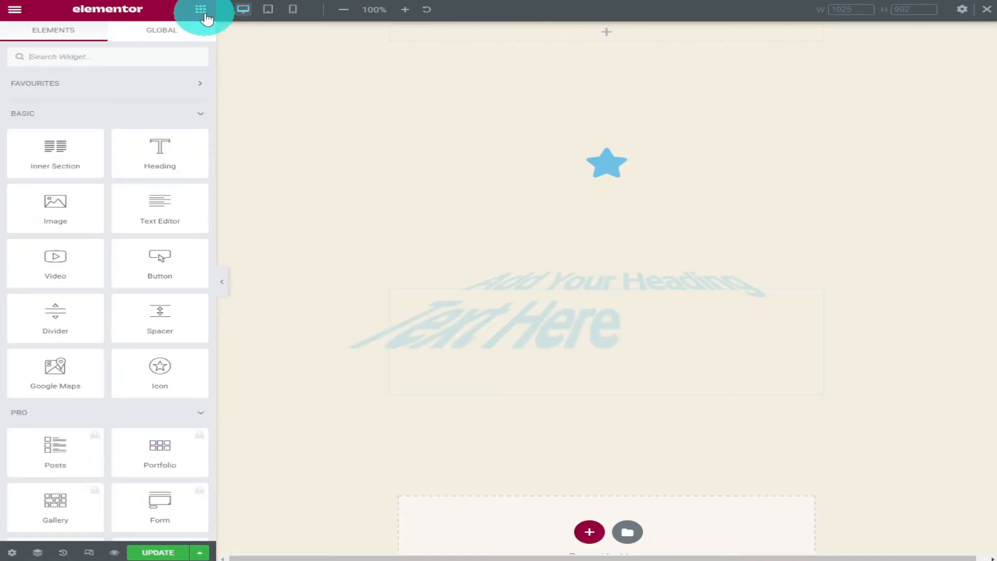